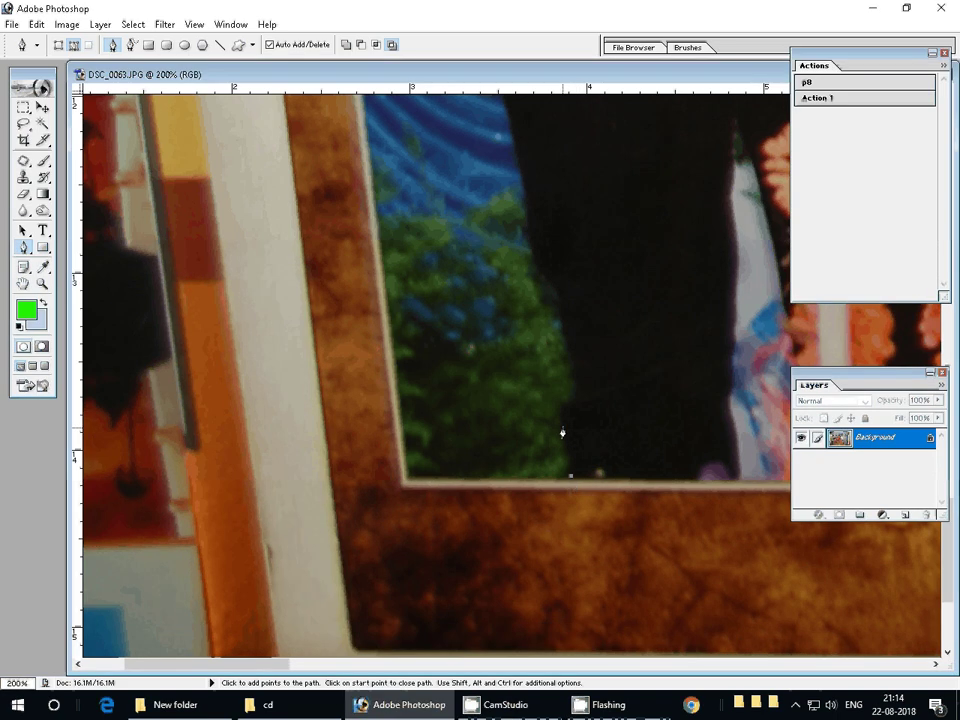
Trace the pen outline up the trousers' dark edge and around the hand.
drag(559, 422, 561, 399)
drag(572, 379, 570, 360)
drag(556, 315, 564, 324)
mouse_move(526, 242)
mouse_down()
mouse_move(526, 224)
mouse_move(453, 478)
mouse_up()
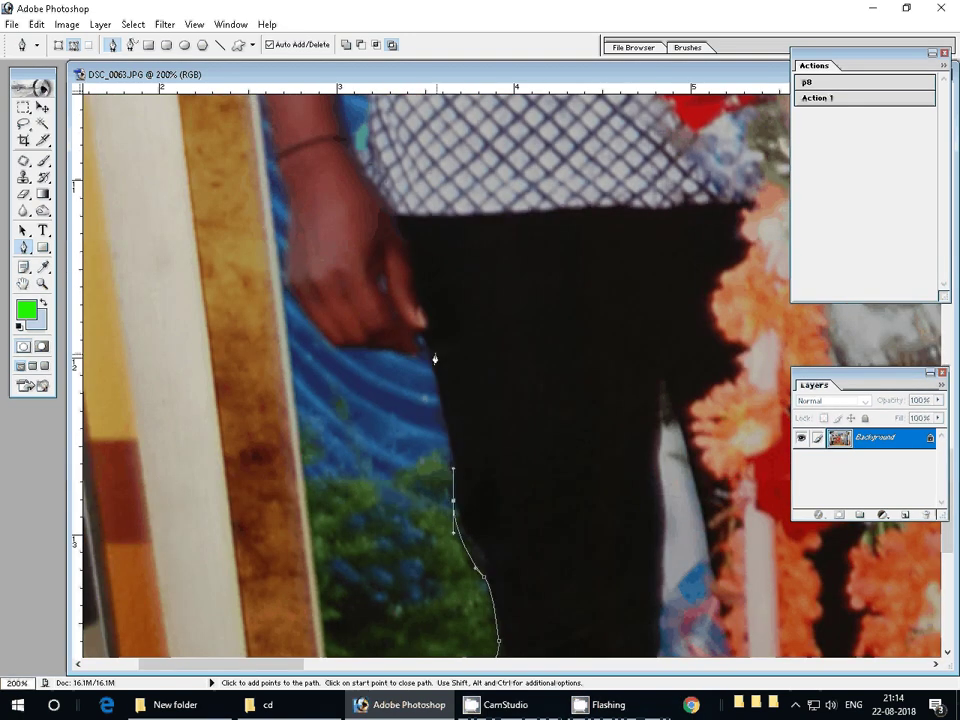
click(426, 336)
mouse_move(420, 333)
mouse_down()
mouse_move(411, 360)
mouse_move(359, 352)
mouse_up()
click(319, 333)
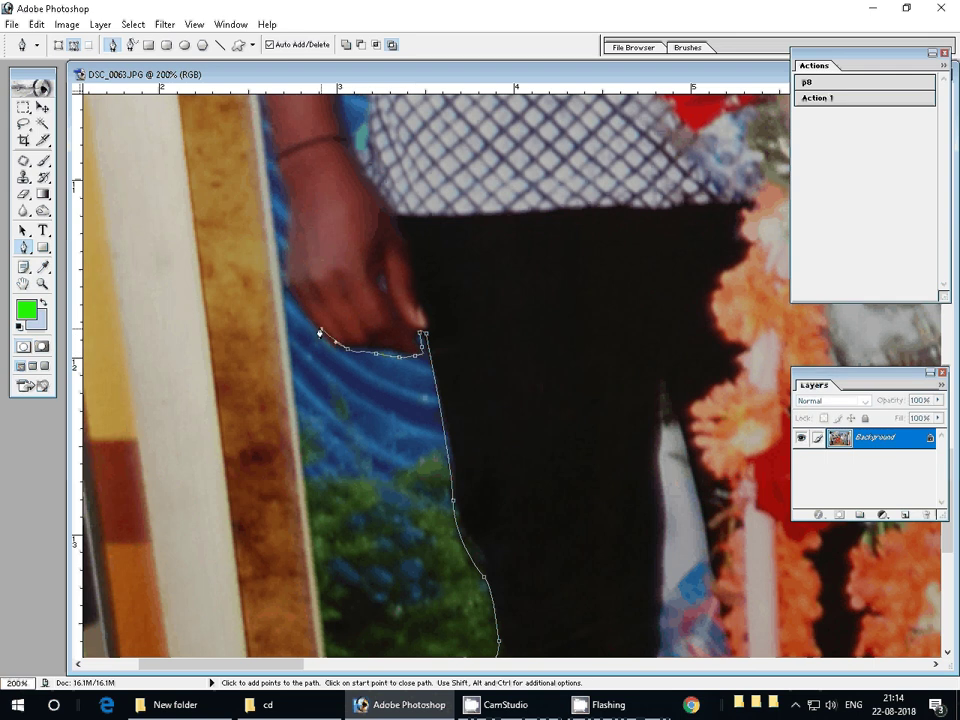
click(286, 279)
Continue the outline up the forearm and upper arm to the sleeve.
drag(288, 205, 285, 184)
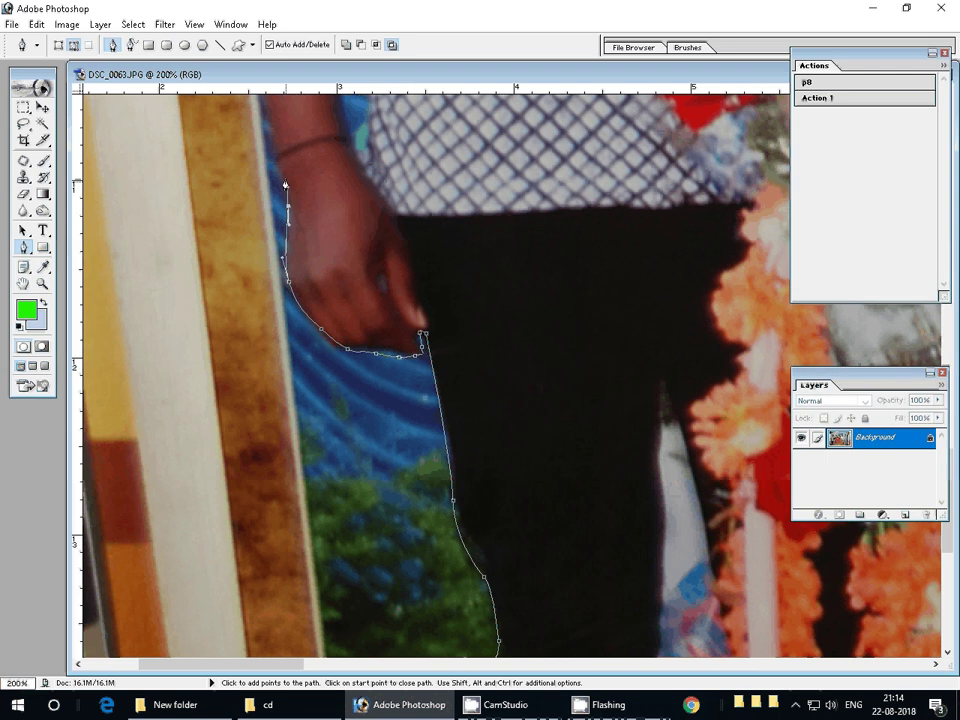
click(270, 153)
key(space)
drag(271, 135, 329, 498)
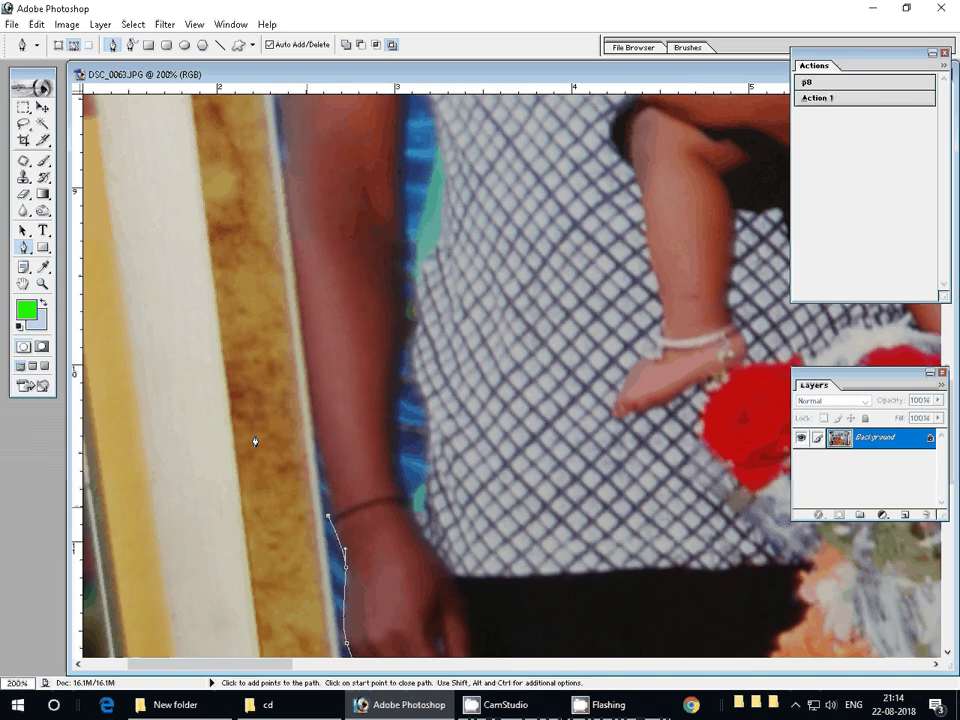
drag(311, 375, 309, 480)
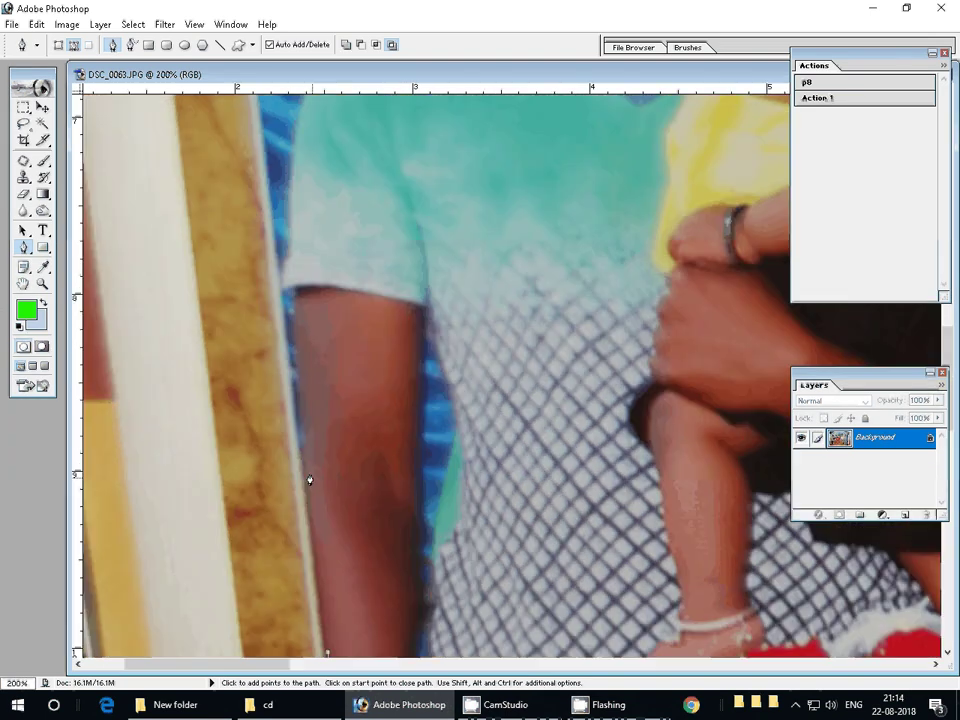
click(300, 437)
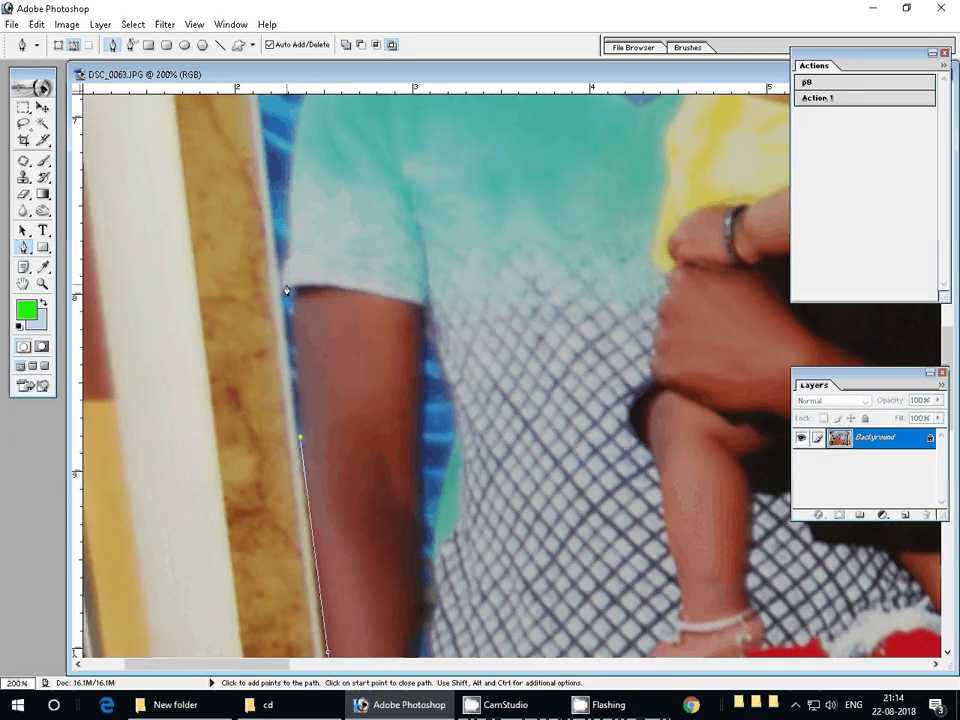
click(294, 289)
Trace over the shirt's shoulder up to the neck, then zoom to 300%.
drag(284, 285, 271, 478)
click(272, 464)
click(280, 438)
click(333, 400)
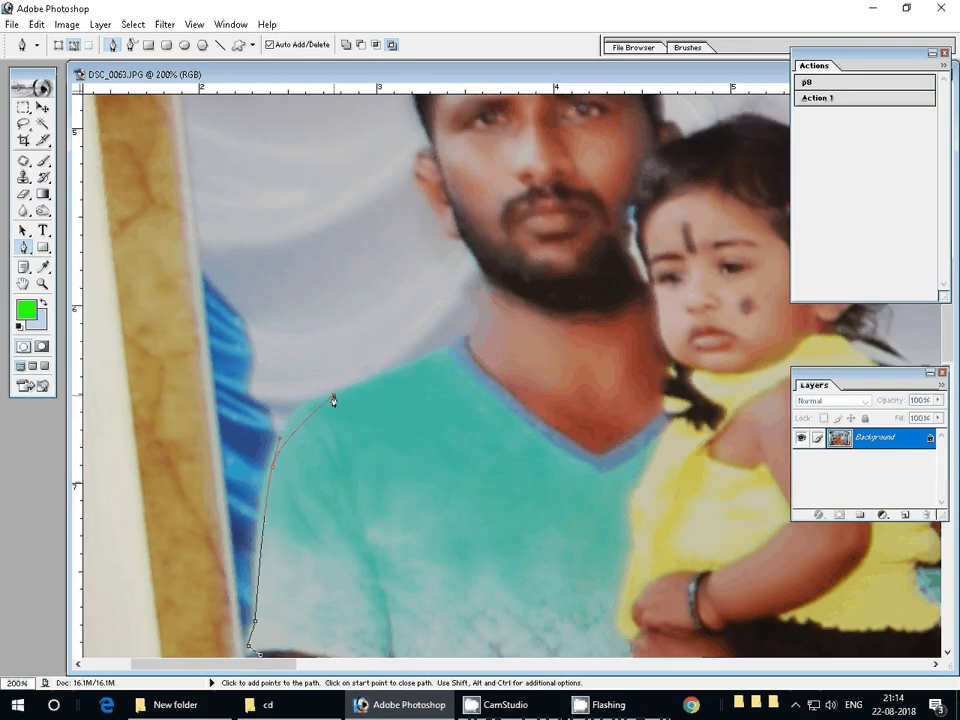
drag(333, 400, 352, 386)
click(466, 333)
drag(483, 318, 483, 302)
click(485, 273)
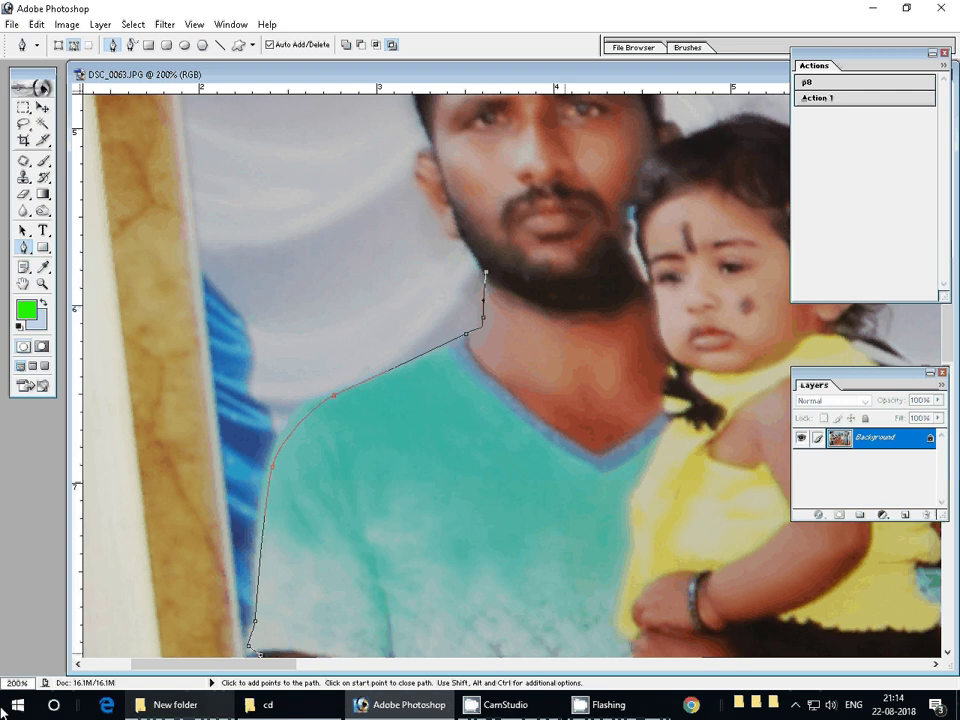
key(ctrl+plus)
Trace the outline up the man's face, over his hair and down toward the girl.
key(space)
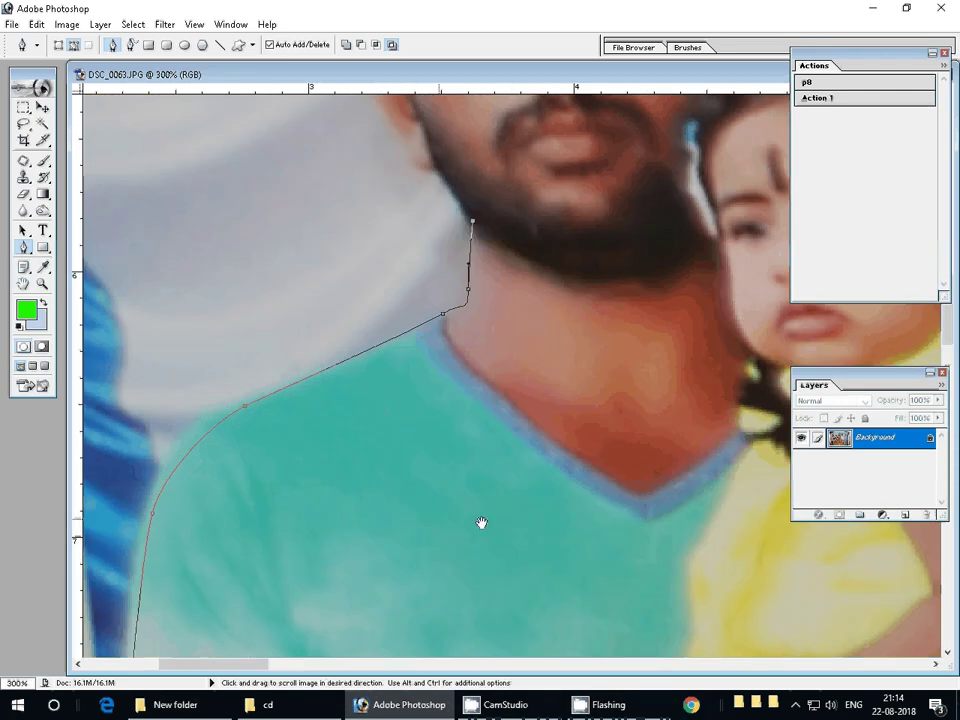
mouse_move(433, 178)
mouse_down()
mouse_move(350, 585)
mouse_move(299, 529)
mouse_move(287, 455)
mouse_move(307, 434)
mouse_up()
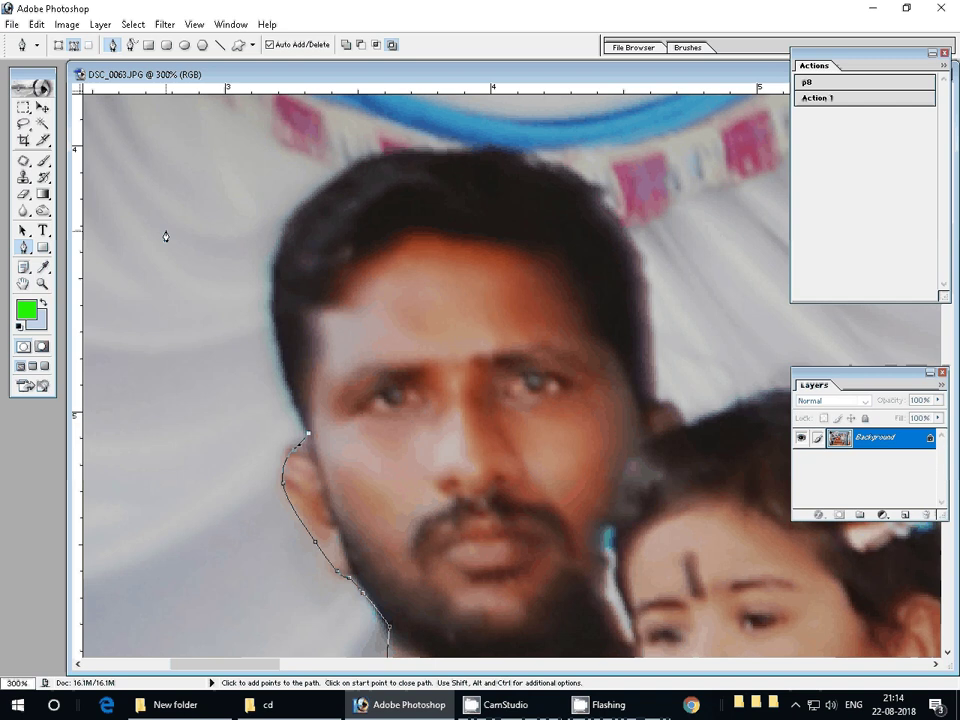
click(271, 280)
drag(271, 280, 272, 243)
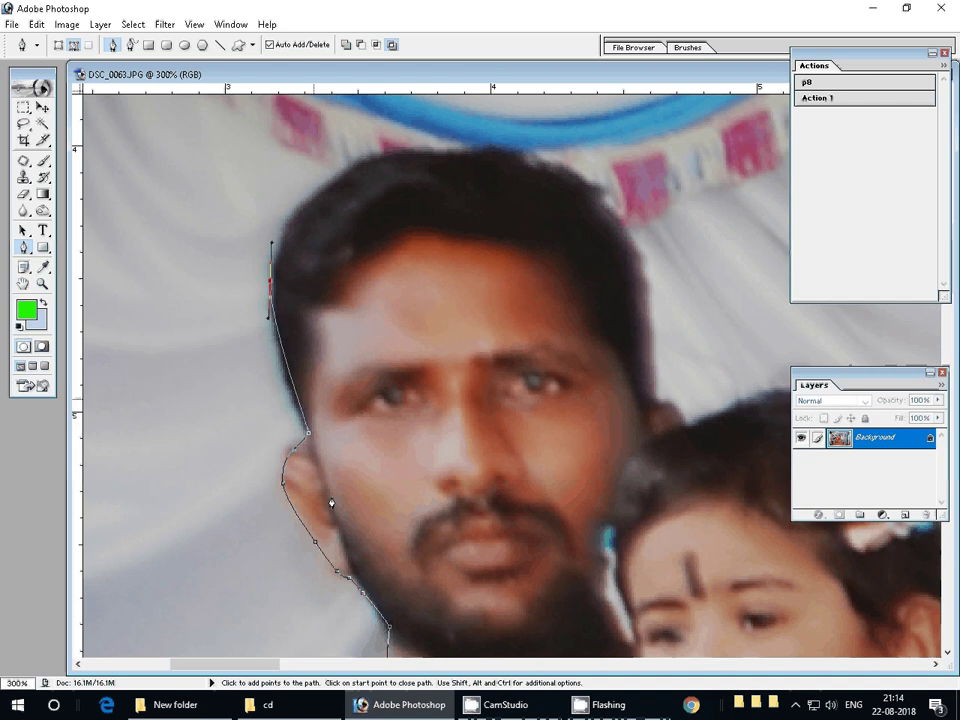
drag(380, 156, 424, 148)
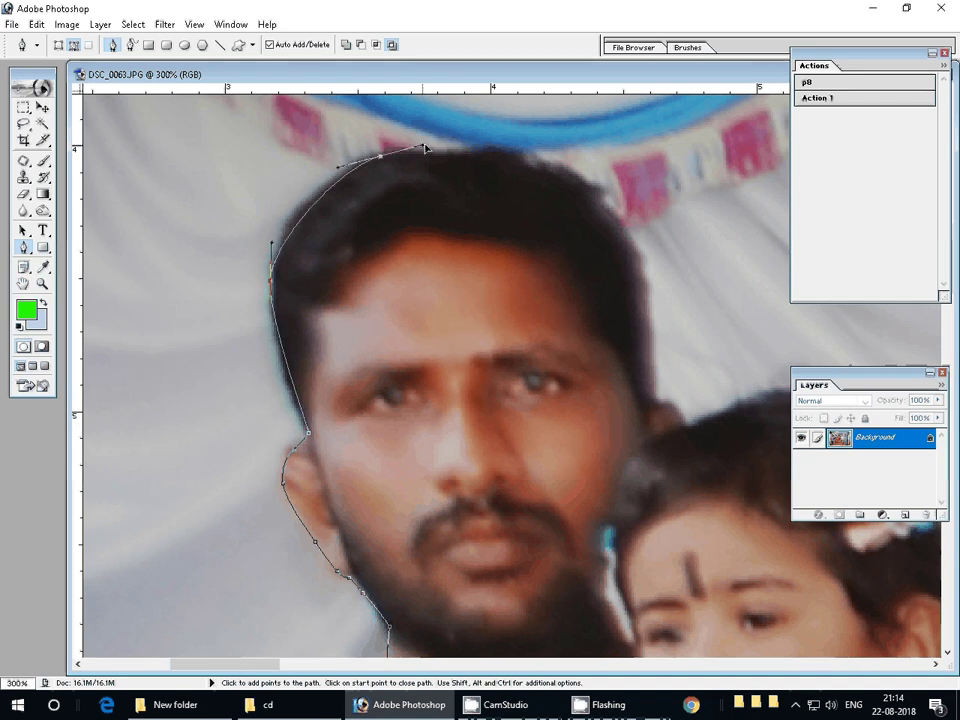
drag(548, 161, 602, 181)
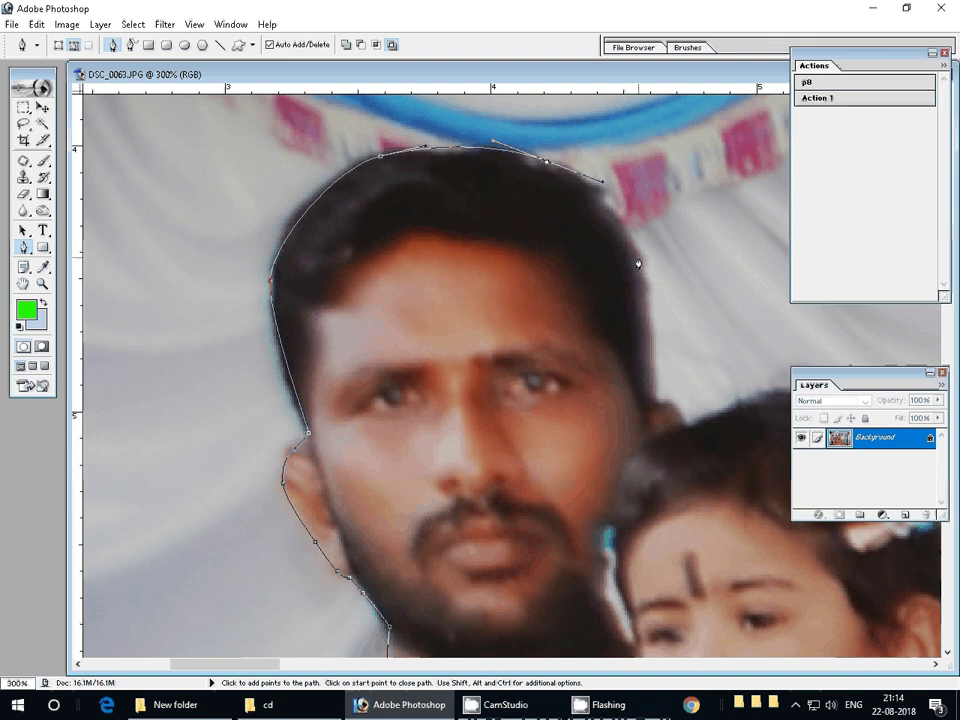
mouse_move(642, 294)
mouse_down()
mouse_move(644, 322)
mouse_move(480, 258)
mouse_up()
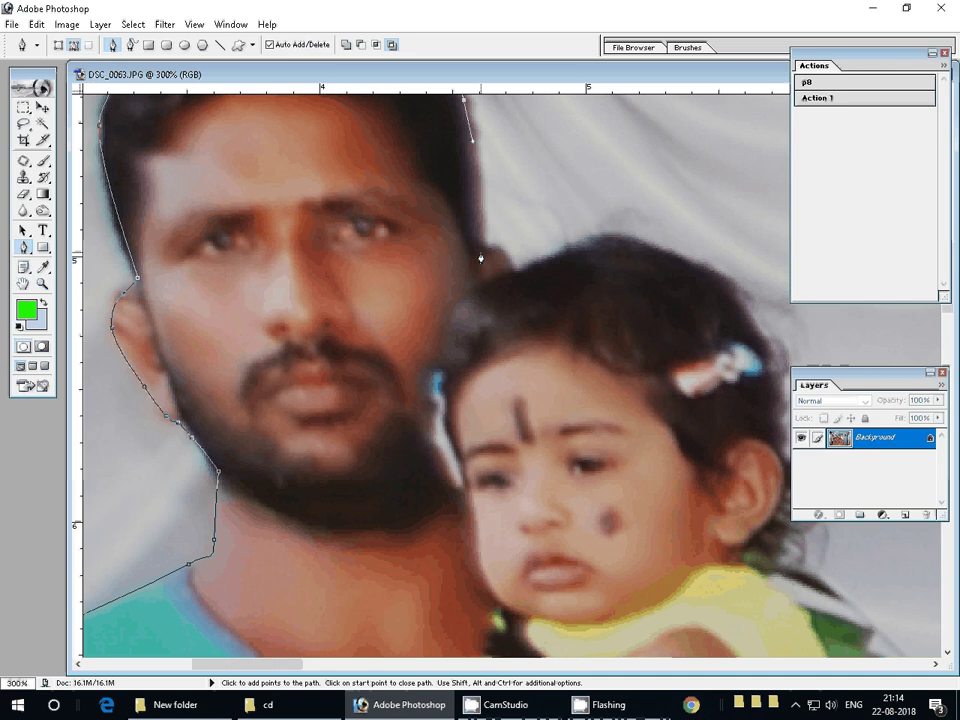
click(484, 243)
click(511, 260)
click(588, 246)
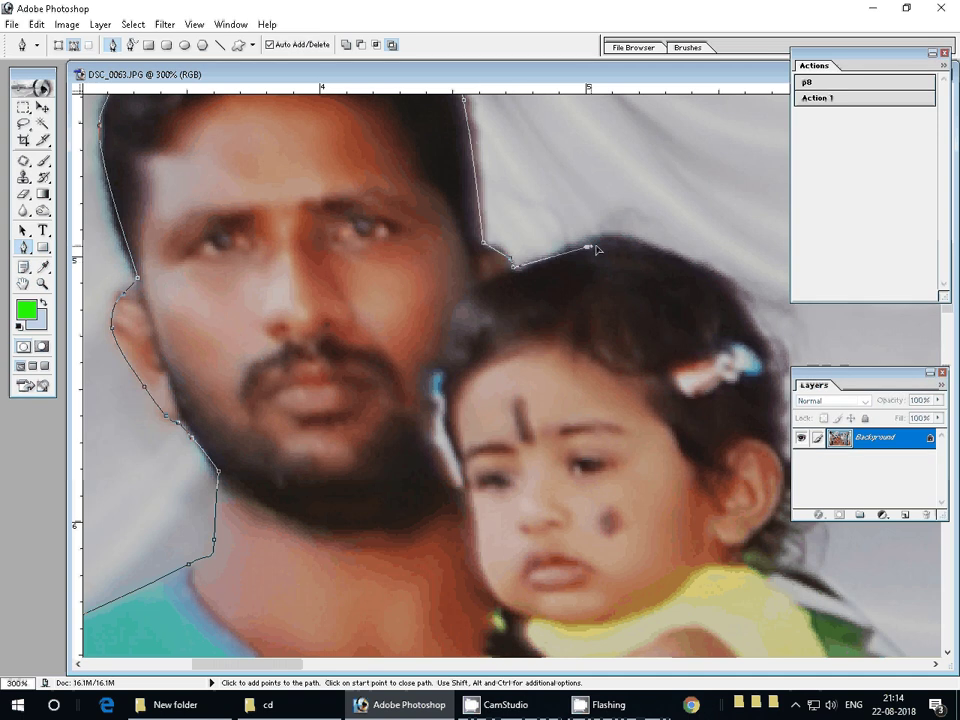
Outline the girl's hair past her ear down to her shoulder.
drag(596, 250, 505, 193)
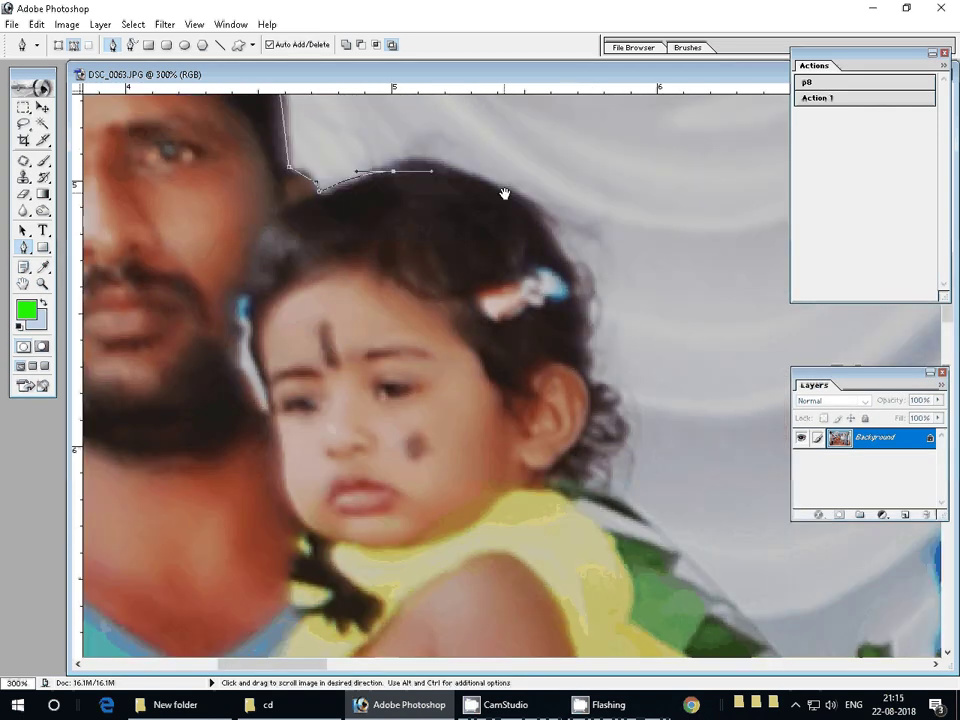
click(592, 376)
click(613, 414)
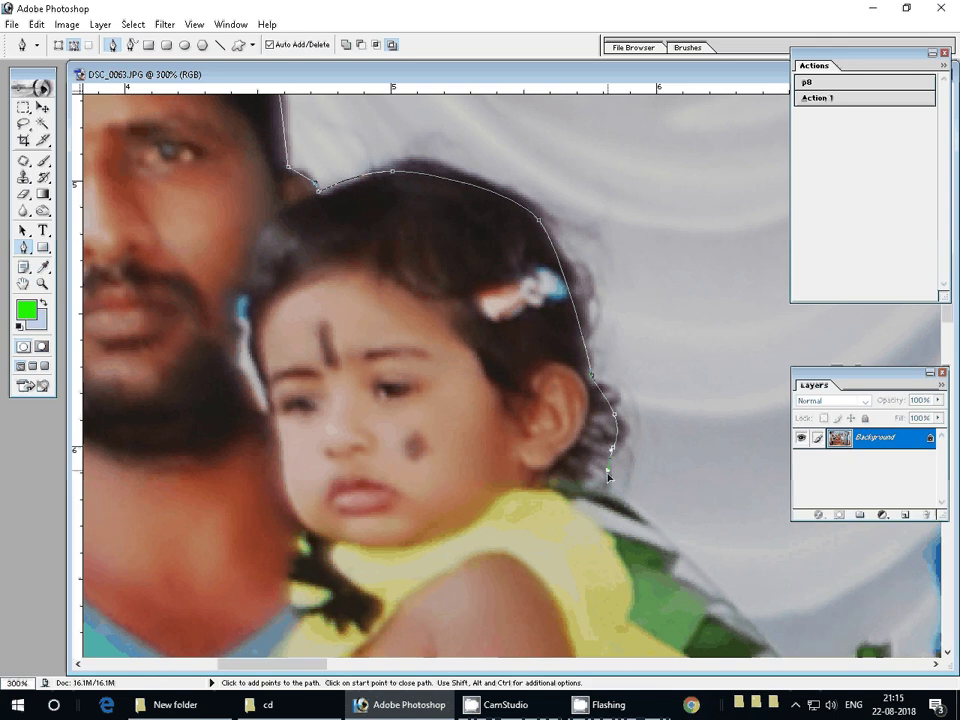
click(611, 450)
click(596, 496)
Trace the outline down the edge of the girl's yellow dress.
key(space)
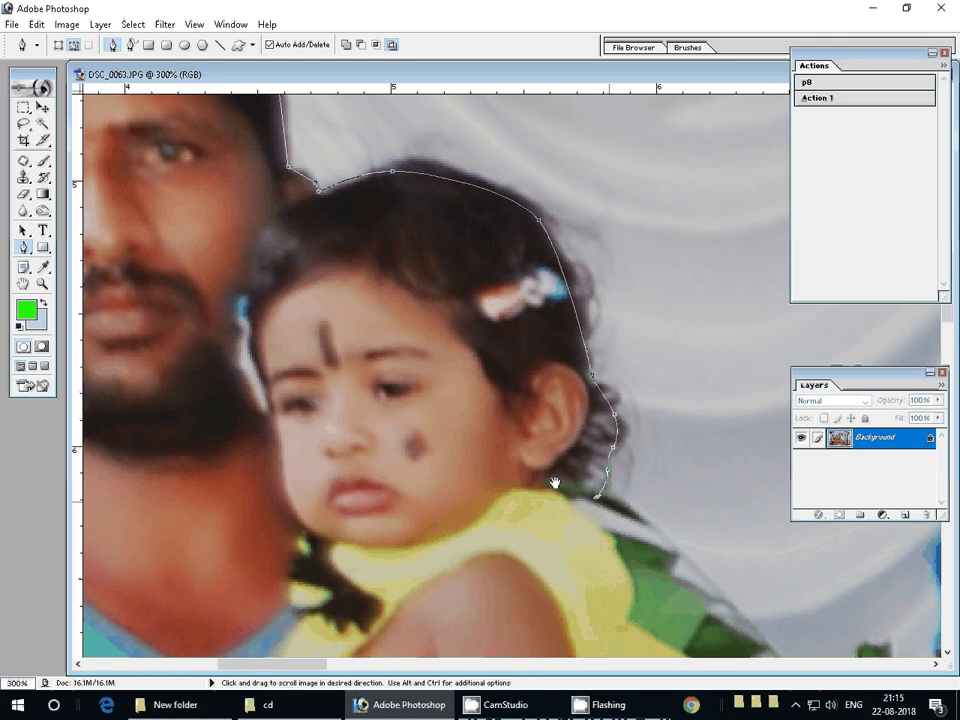
drag(555, 483, 160, 217)
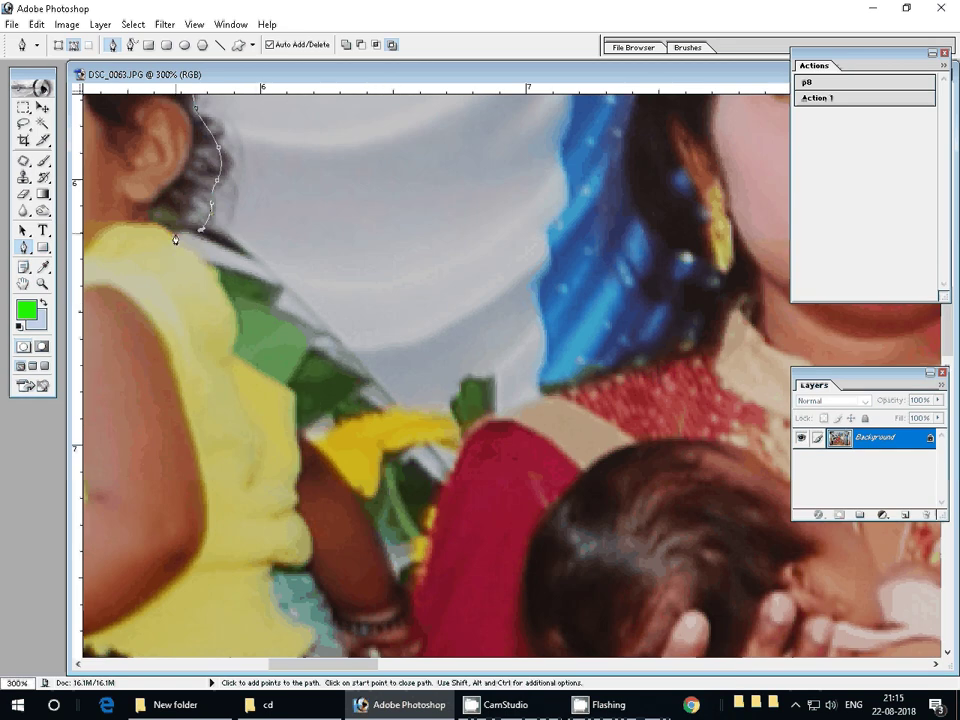
click(175, 233)
click(226, 298)
click(231, 351)
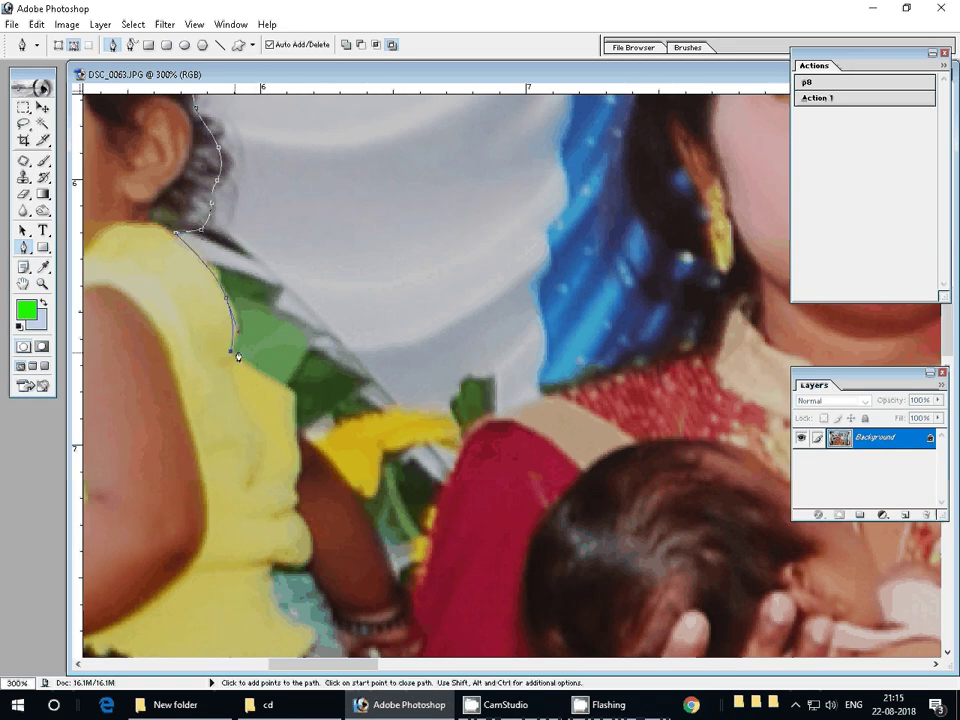
click(286, 388)
click(290, 433)
click(302, 442)
Curve the outline along the girl's arm and across the red cloth toward the woman's shoulder.
drag(358, 495, 374, 523)
click(403, 601)
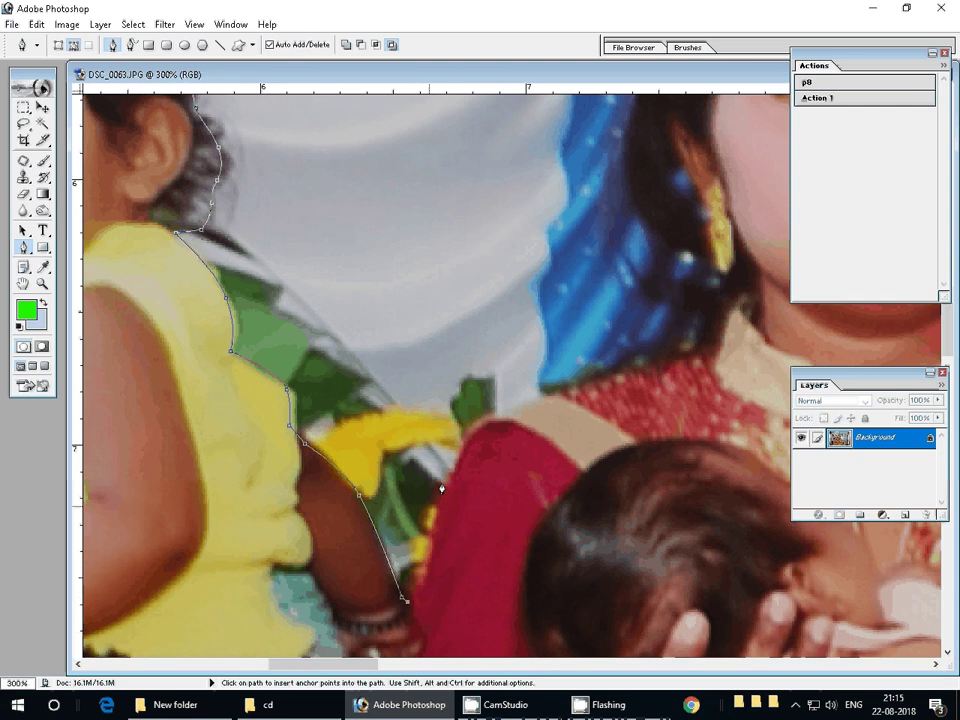
click(466, 431)
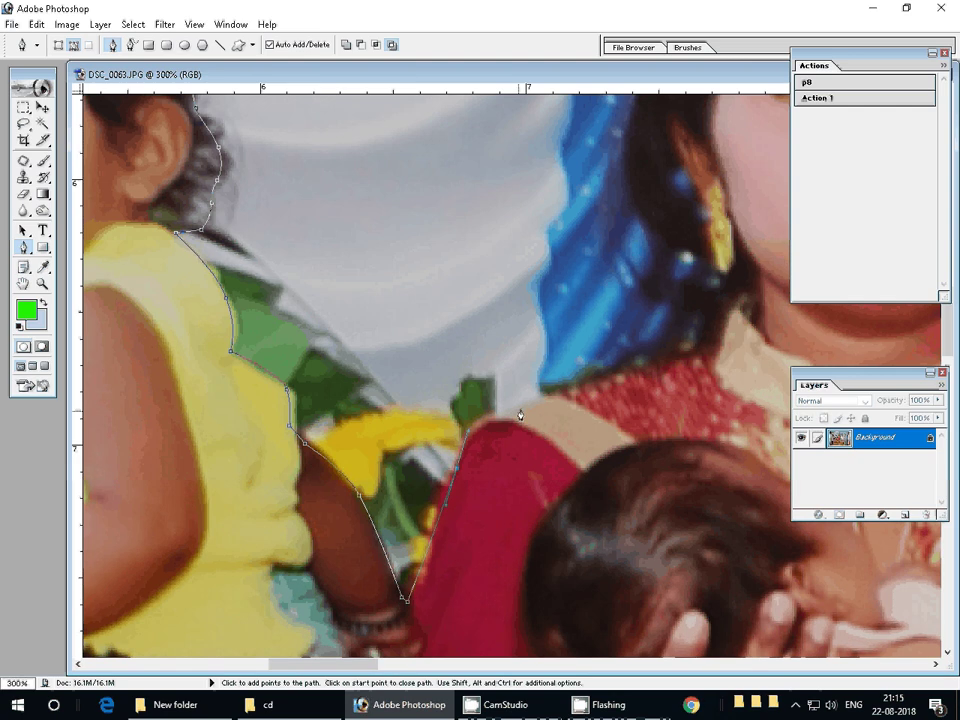
drag(527, 406, 562, 396)
drag(688, 345, 700, 337)
Trace the outline up the woman's hair and over the top of her head.
click(697, 322)
click(659, 293)
key(space)
mouse_move(655, 253)
mouse_down()
mouse_move(650, 245)
mouse_move(470, 399)
mouse_up()
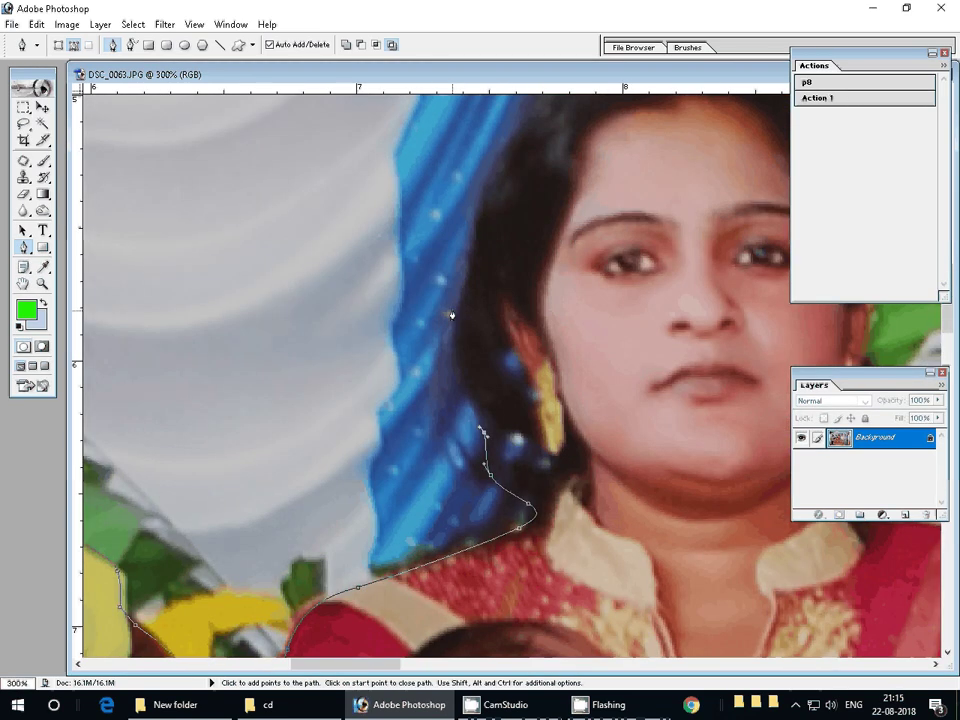
key(space)
mouse_move(456, 302)
mouse_down()
mouse_move(465, 262)
mouse_move(383, 319)
mouse_move(414, 275)
mouse_up()
drag(539, 252, 597, 262)
Curve down her hair's right edge past the earring toward her shoulder.
drag(671, 345, 698, 391)
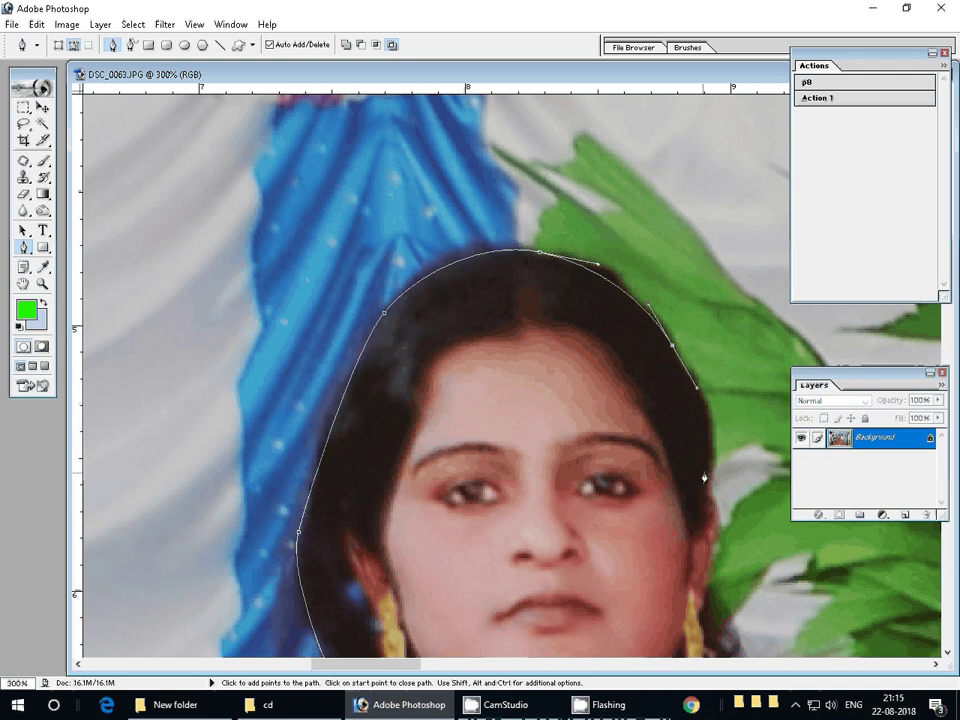
mouse_move(710, 464)
mouse_down()
mouse_move(707, 488)
mouse_move(460, 386)
mouse_move(361, 301)
mouse_up()
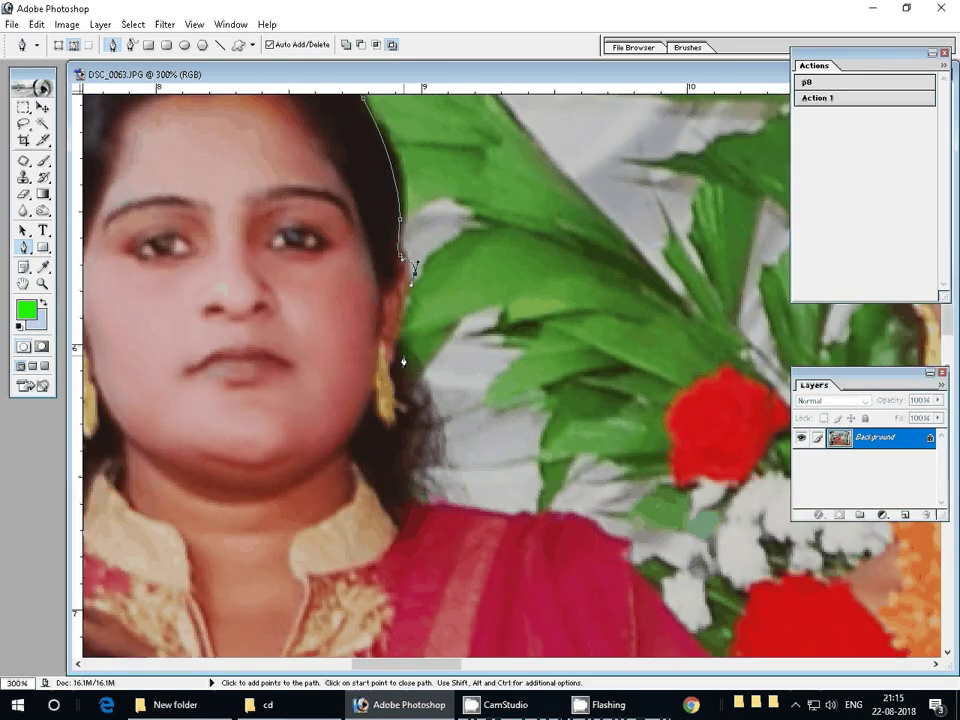
click(403, 356)
click(449, 409)
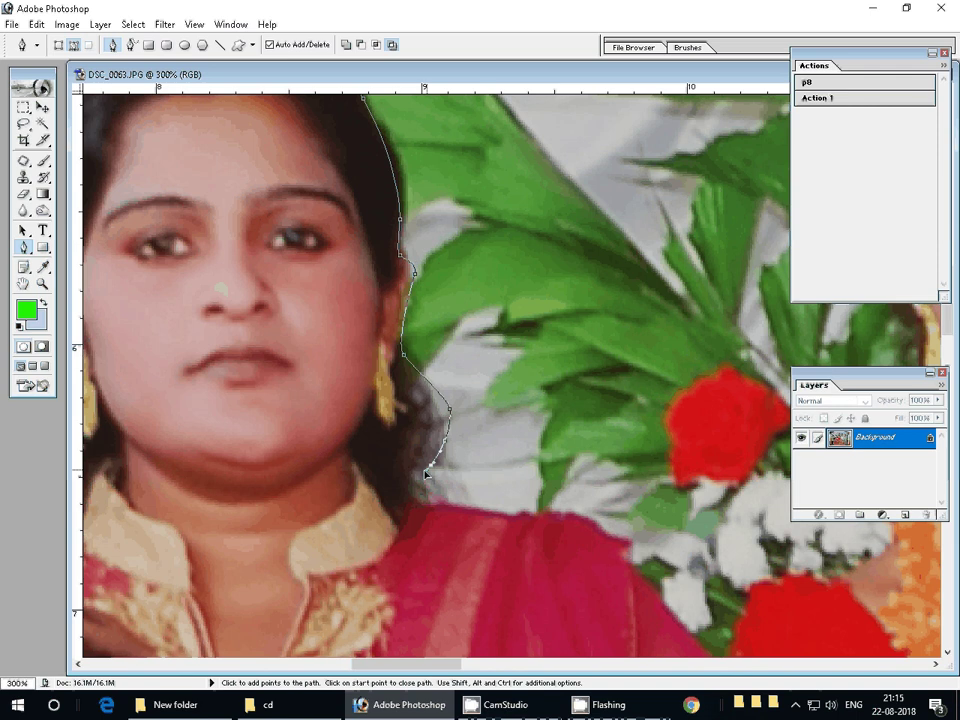
drag(460, 515, 505, 517)
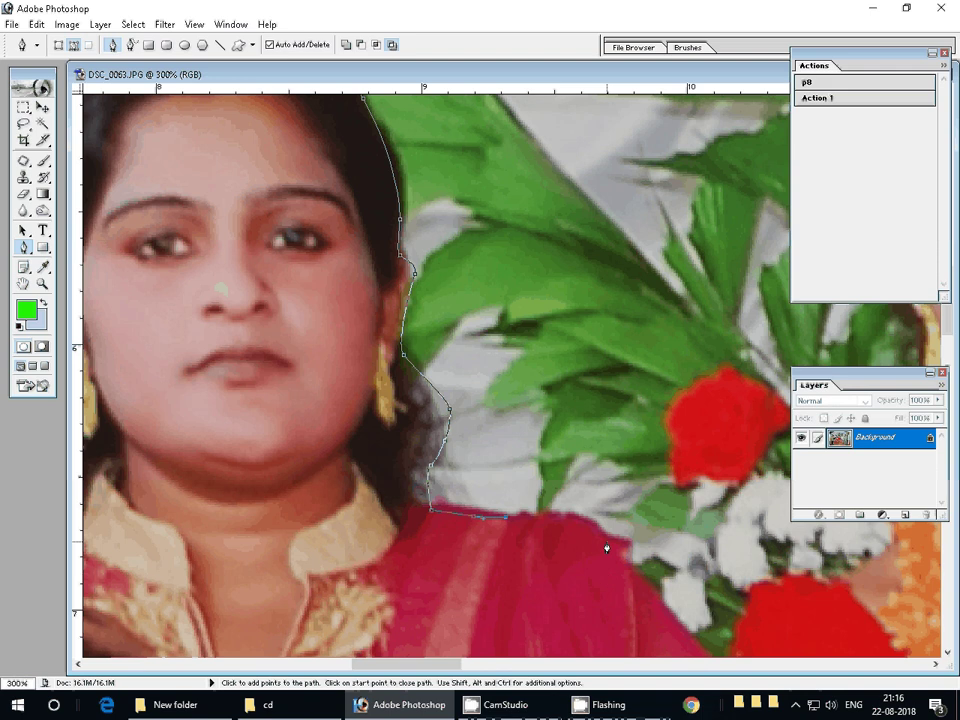
Redraw the pink shoulder curve after undoing a misplaced anchor, ending at the red blouse.
mouse_move(606, 548)
mouse_down()
mouse_move(409, 408)
mouse_move(402, 380)
mouse_up()
drag(487, 521, 500, 548)
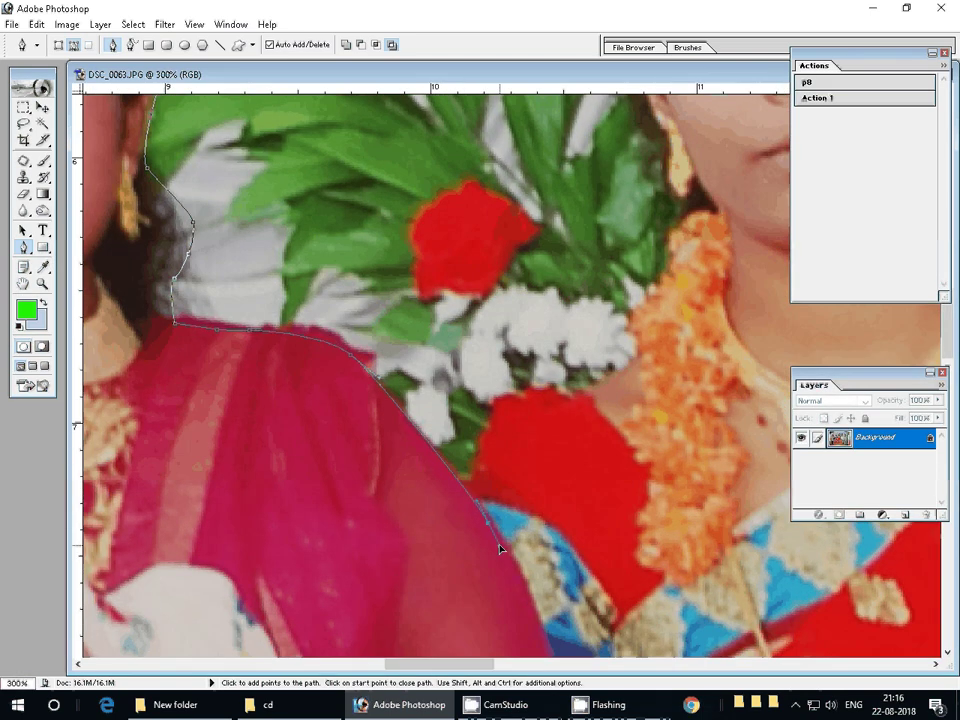
key(ctrl)
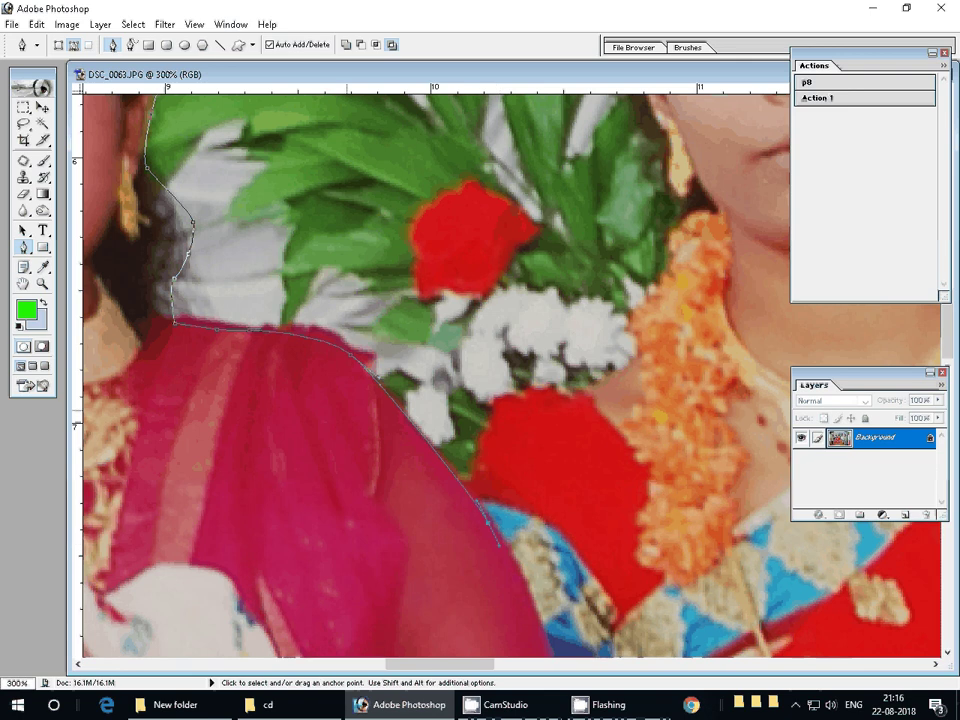
key(ctrl+z)
drag(467, 486, 542, 395)
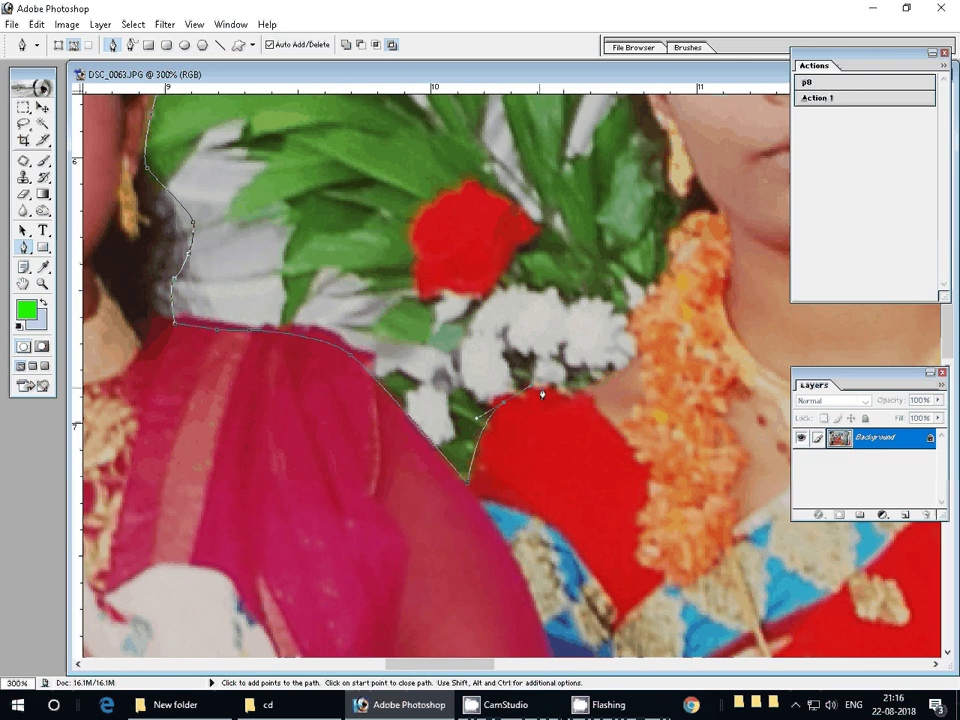
click(590, 382)
Trace up the second woman's neck along the garland to her earring.
drag(639, 362, 347, 462)
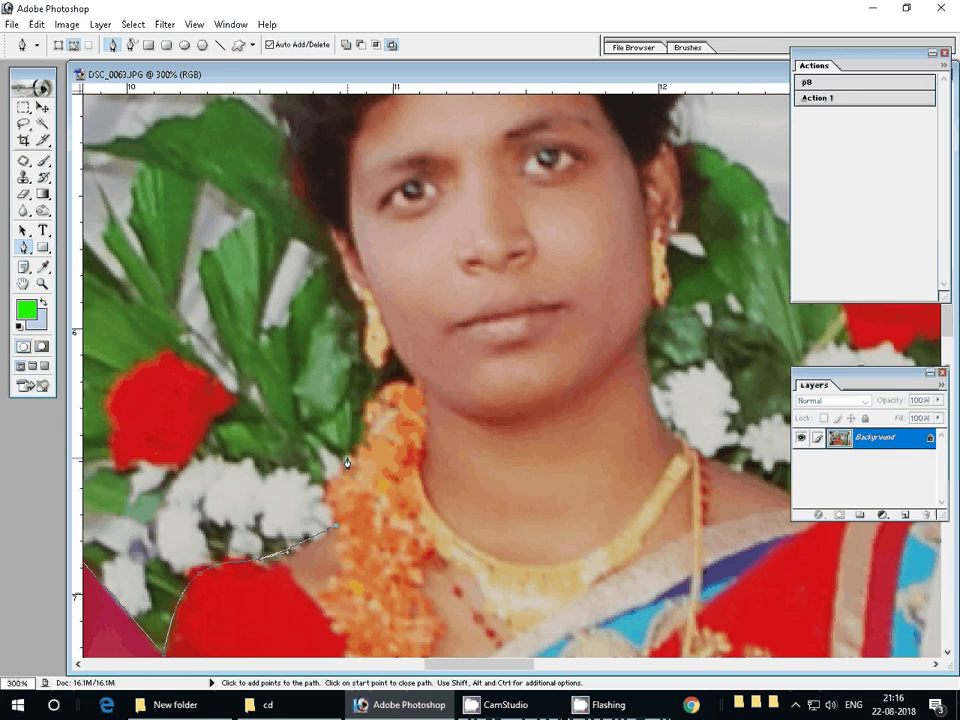
click(340, 466)
click(363, 427)
click(403, 385)
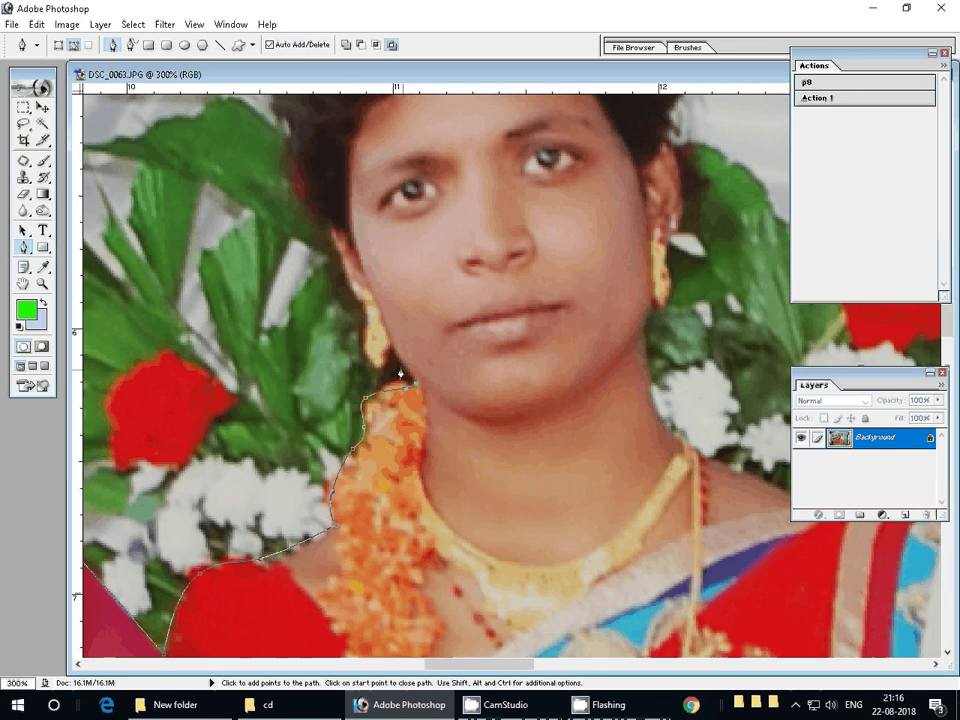
click(397, 355)
click(365, 317)
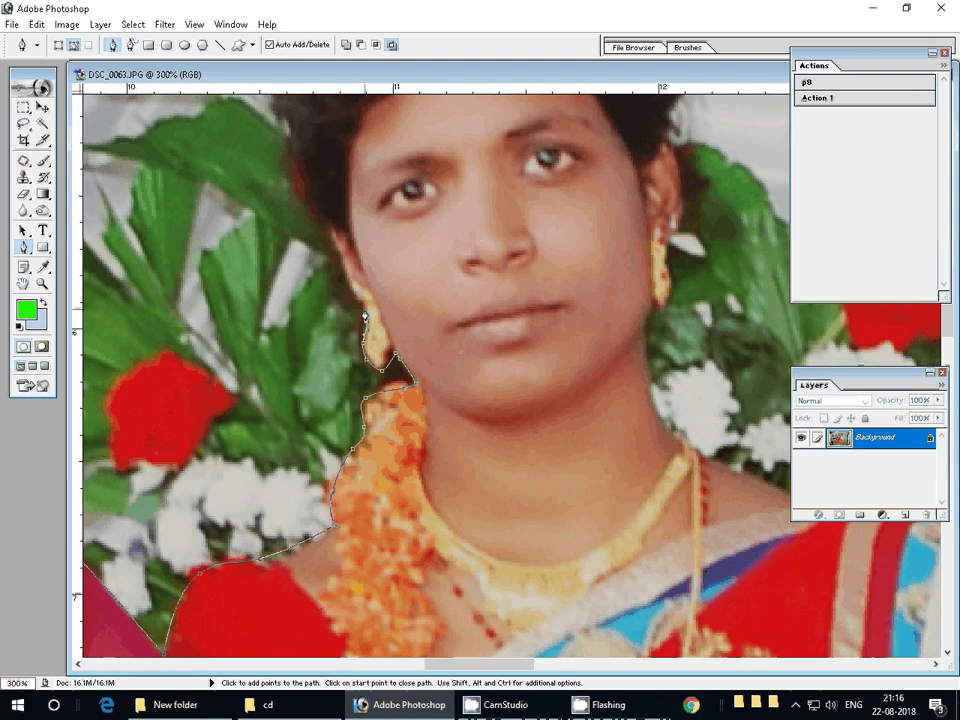
Continue up her neck and curve the outline over the top of her hair.
drag(365, 317, 321, 492)
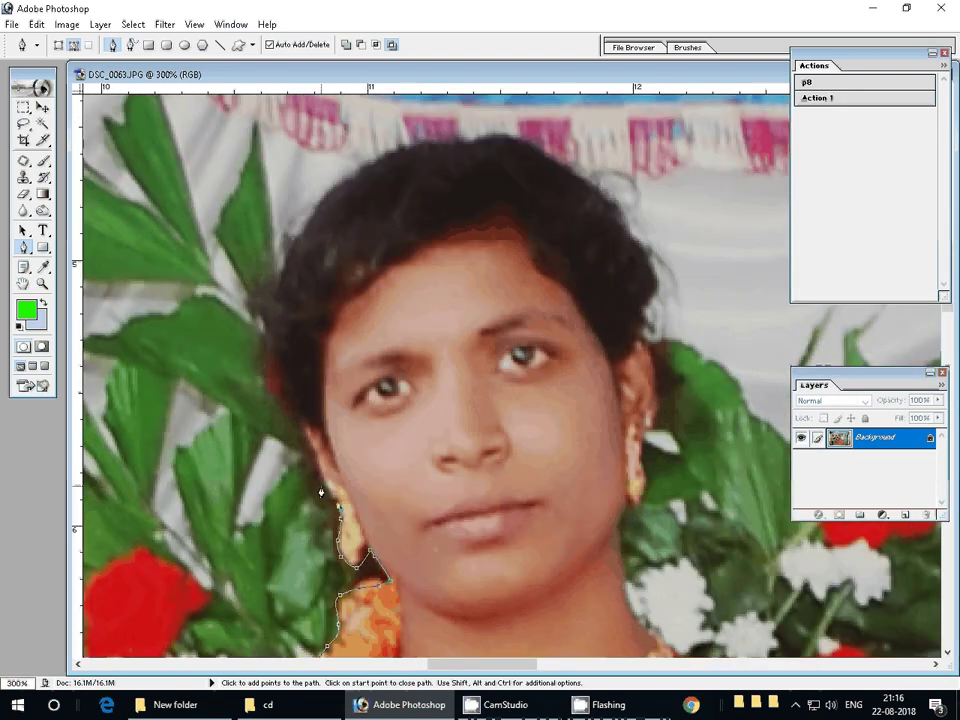
click(318, 470)
click(298, 435)
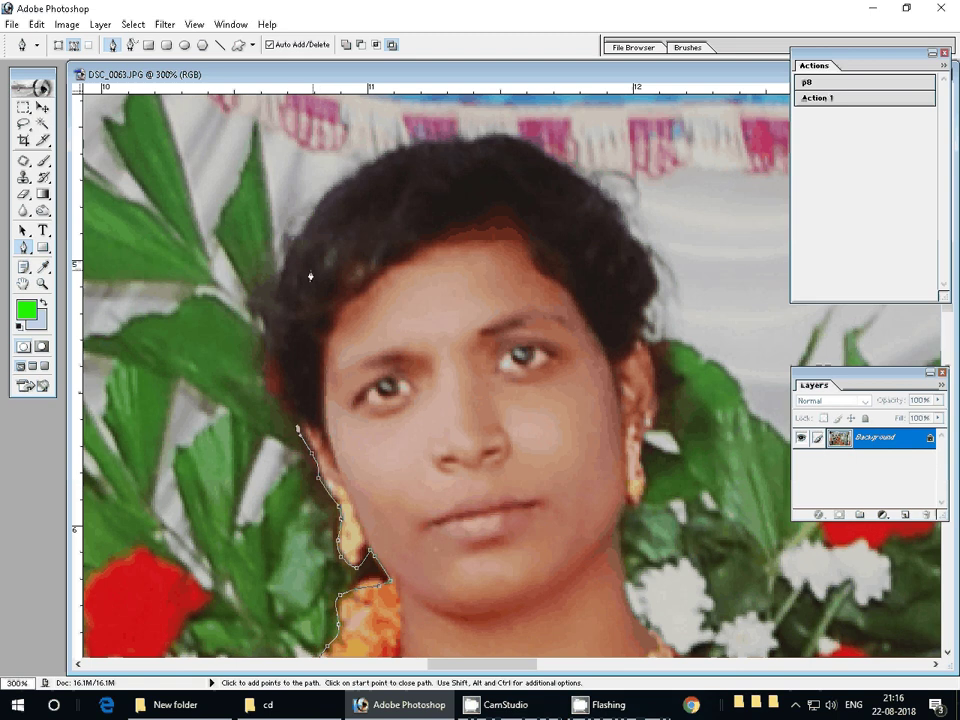
drag(282, 271, 295, 214)
mouse_move(411, 143)
mouse_down()
mouse_move(462, 131)
mouse_move(468, 146)
mouse_up()
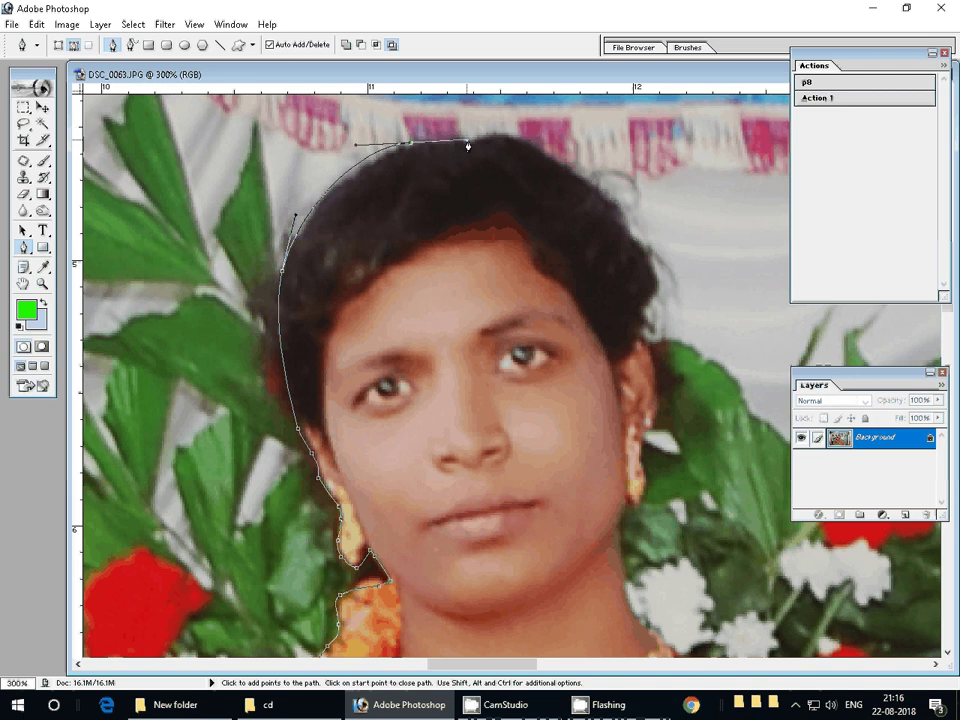
drag(558, 164, 591, 187)
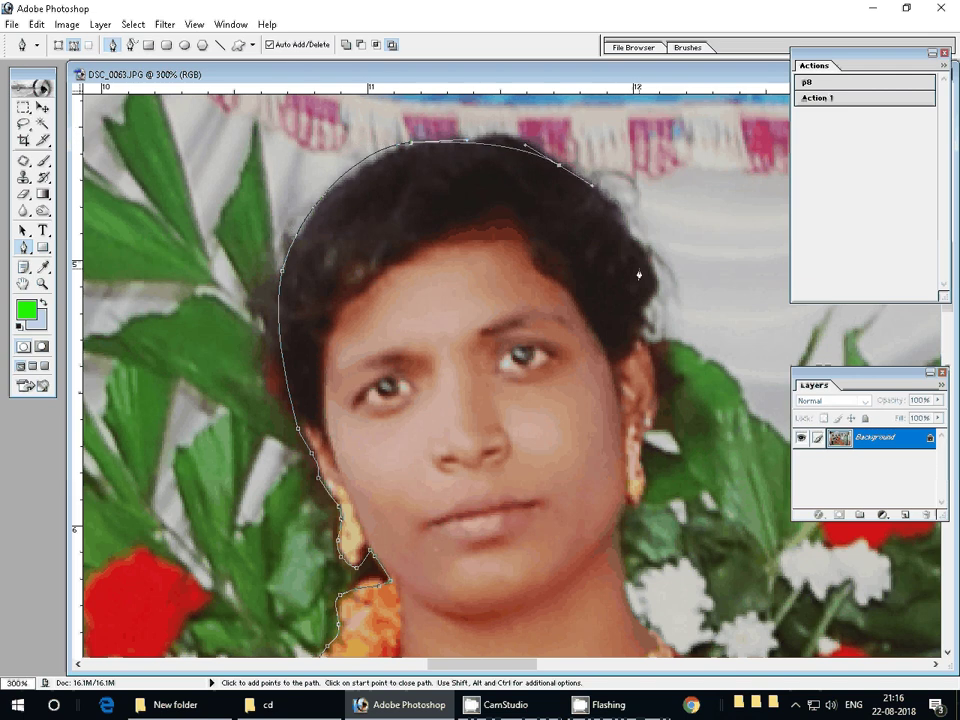
Follow her hair's right edge down past the ear and neck onto her shoulder.
mouse_move(639, 270)
mouse_down()
mouse_move(646, 313)
mouse_move(490, 179)
mouse_up()
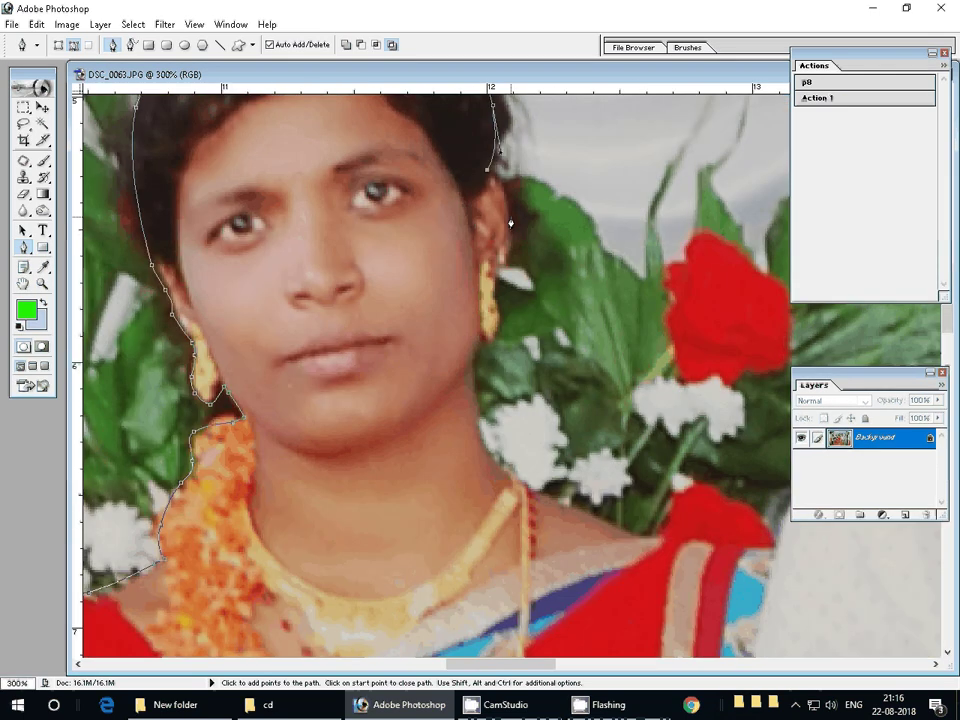
mouse_move(501, 263)
mouse_down()
mouse_move(499, 328)
mouse_move(480, 339)
mouse_up()
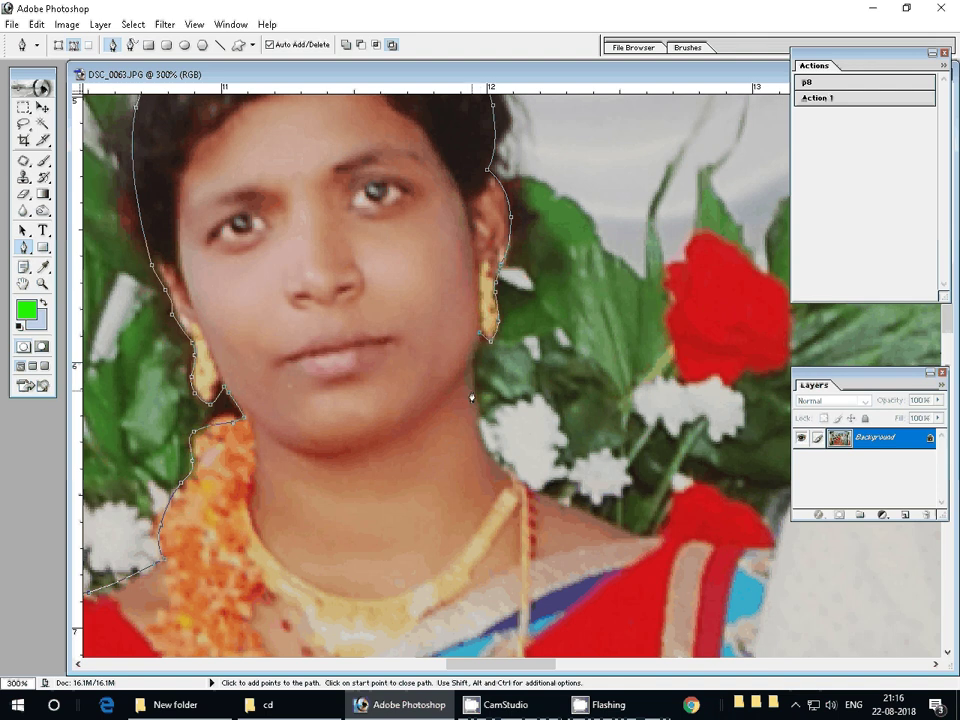
click(472, 368)
drag(514, 479, 552, 500)
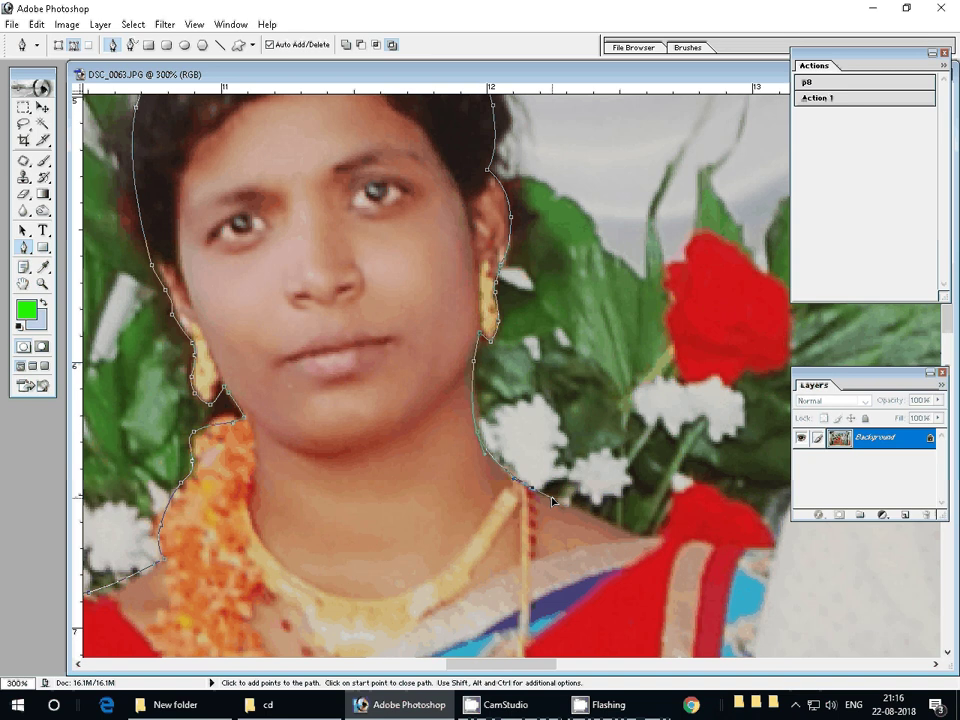
mouse_move(648, 537)
mouse_down()
mouse_move(660, 540)
mouse_move(315, 432)
mouse_up()
Extend the outline along the red blouse and up the man's white-shirt shoulder.
click(324, 410)
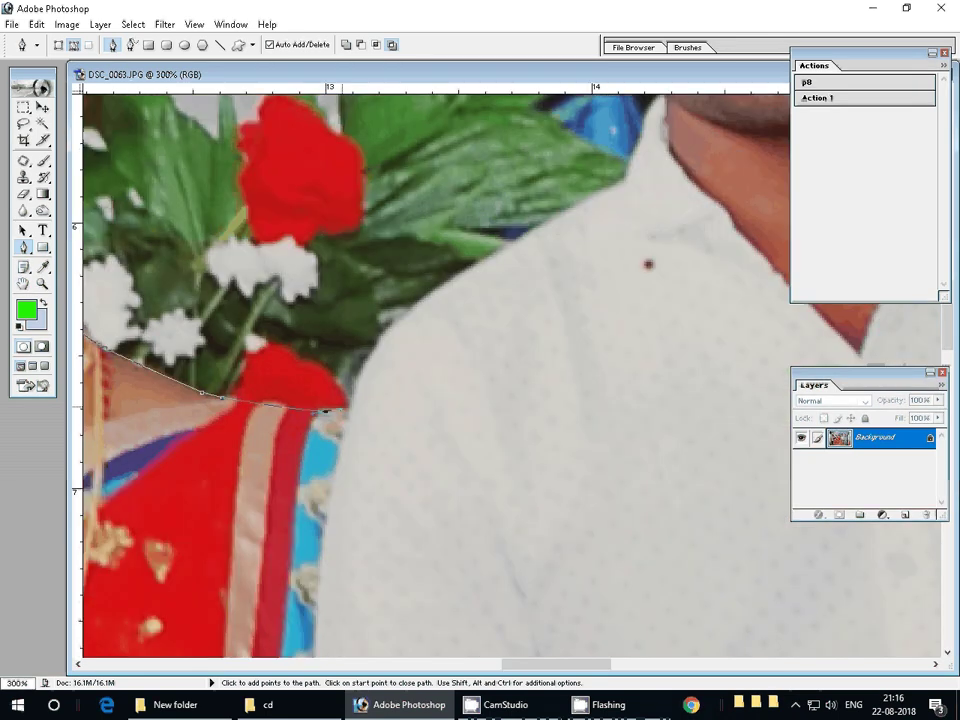
click(349, 399)
drag(383, 342, 401, 308)
click(516, 238)
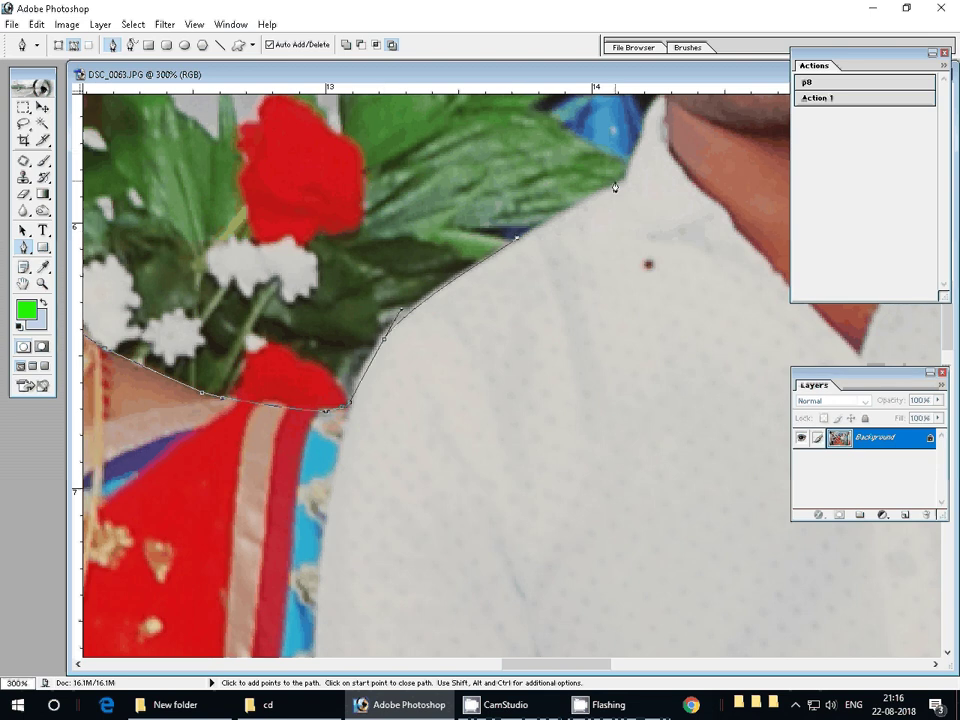
click(615, 187)
mouse_move(623, 161)
mouse_down()
mouse_move(590, 199)
mouse_move(412, 327)
mouse_move(448, 256)
mouse_up()
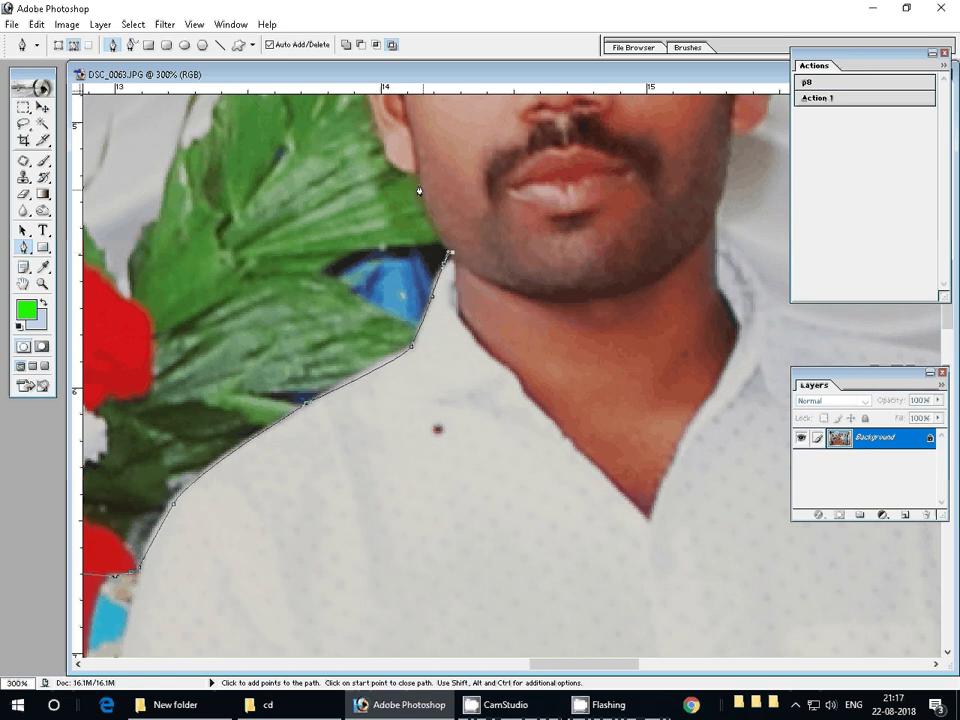
Trace up the man's neck and cheek and around his left ear.
drag(431, 233, 421, 186)
click(420, 176)
click(394, 163)
scroll(394, 163, up, 3)
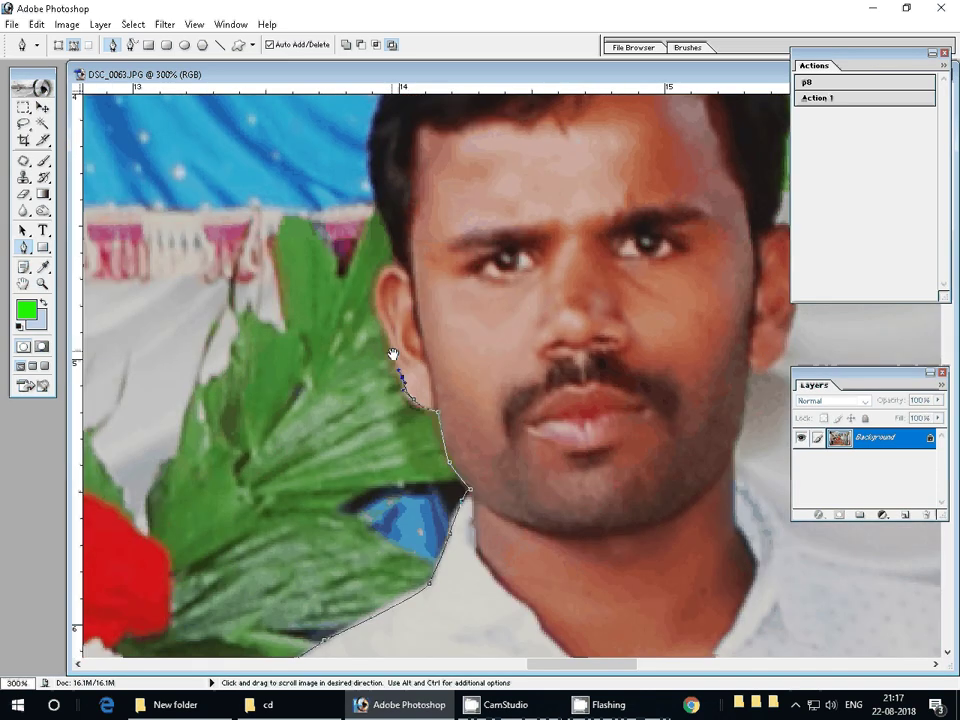
click(378, 297)
mouse_move(383, 267)
mouse_down()
mouse_move(394, 269)
mouse_move(245, 380)
mouse_up()
Curve the outline up his hair's left side, across the top and down the right side.
click(222, 321)
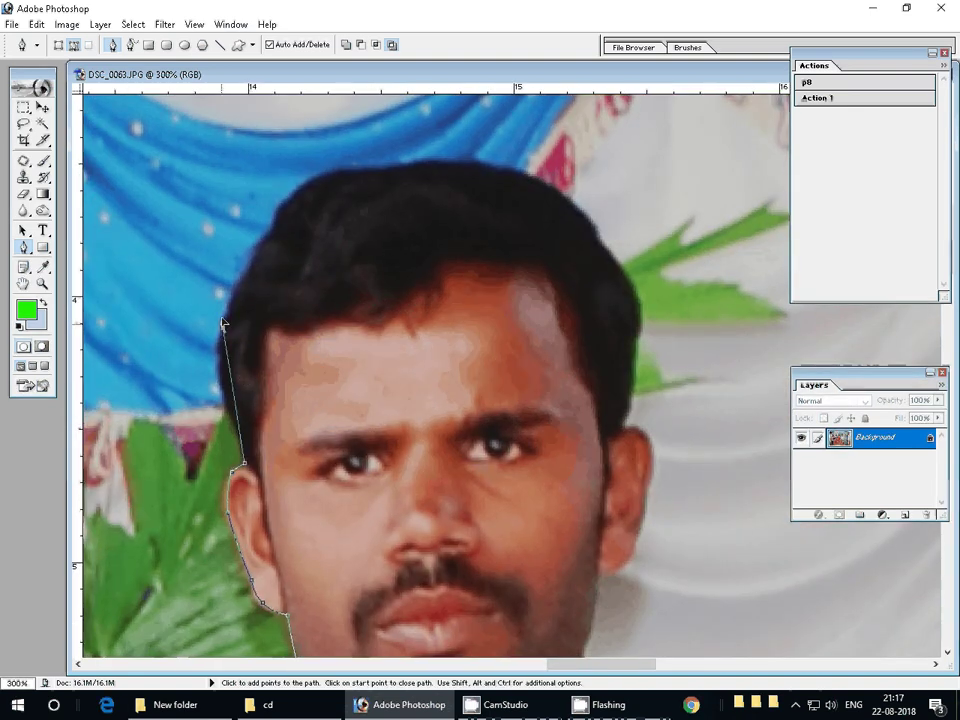
drag(222, 321, 237, 271)
drag(314, 178, 351, 167)
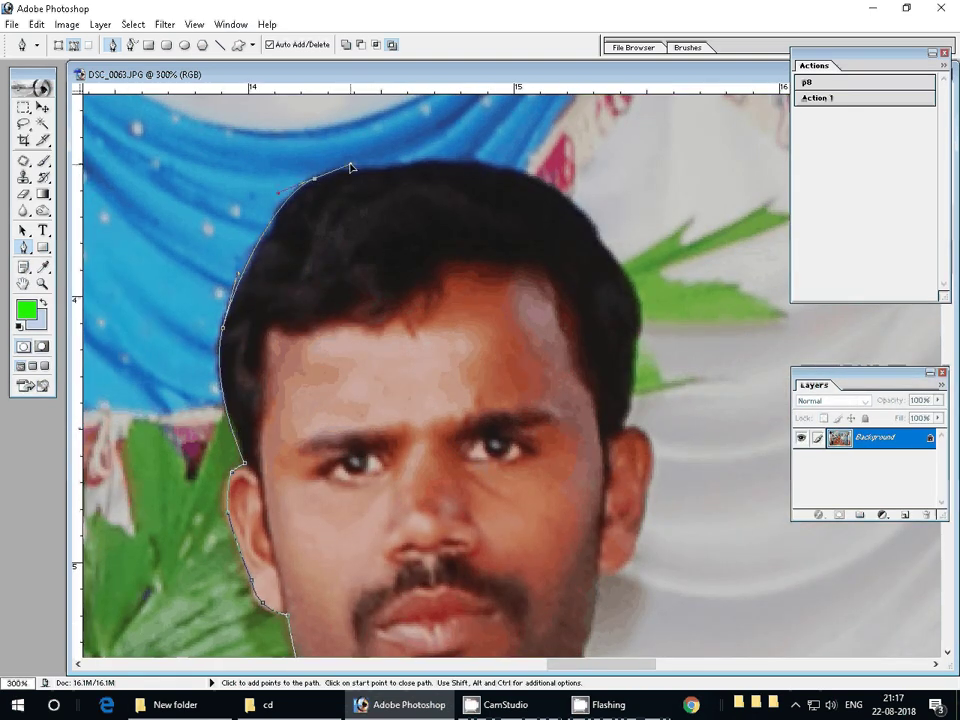
drag(486, 170, 530, 175)
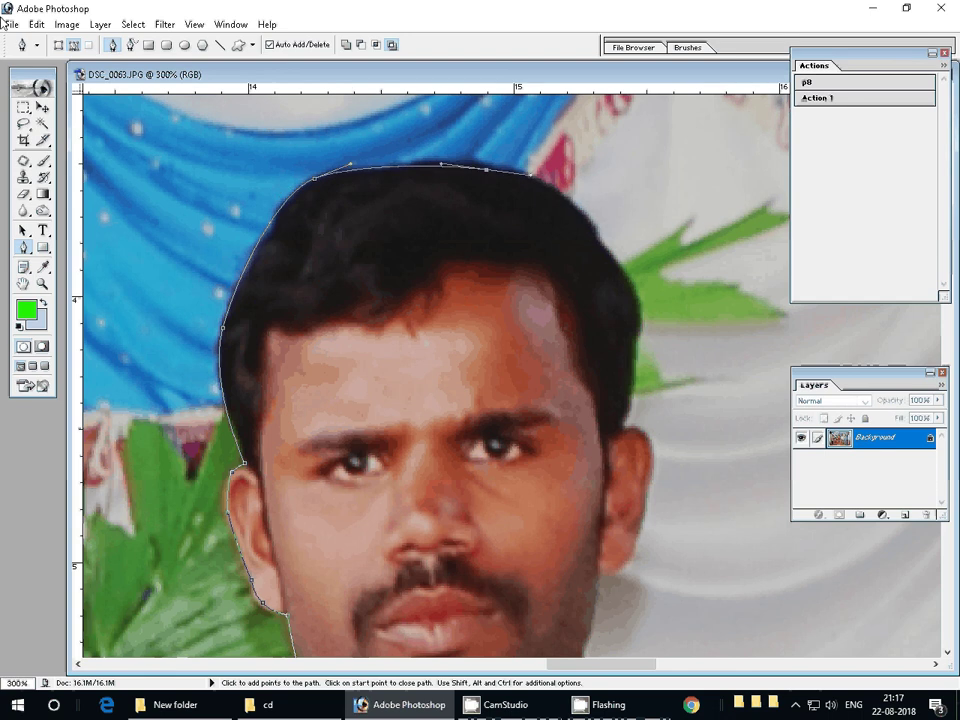
drag(609, 256, 630, 292)
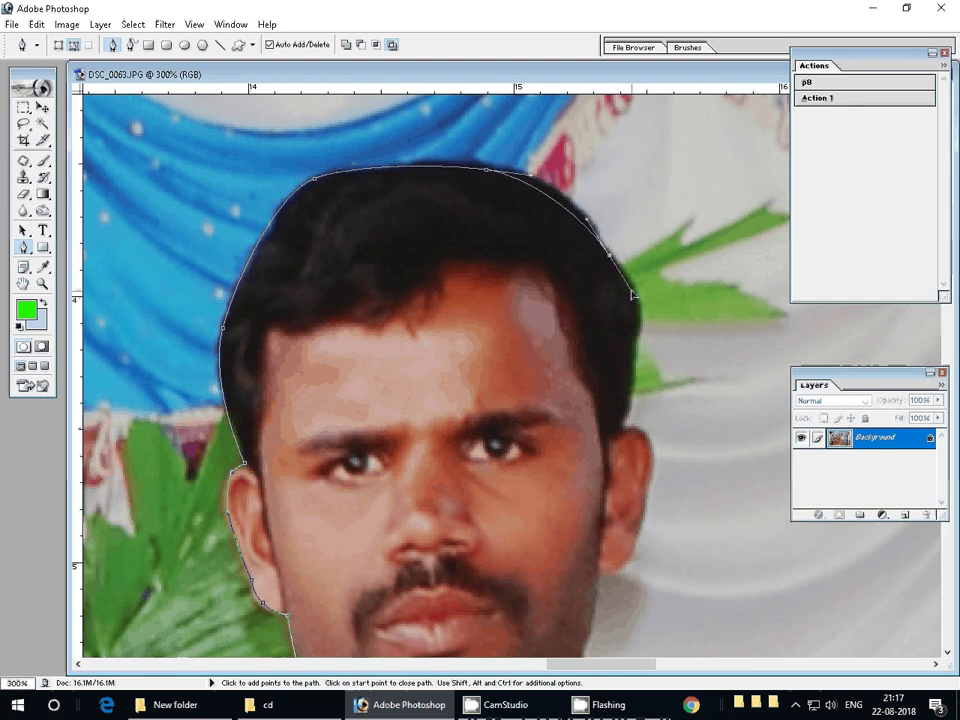
drag(634, 366, 630, 389)
mouse_move(629, 441)
mouse_down()
mouse_move(416, 243)
mouse_move(442, 292)
mouse_up()
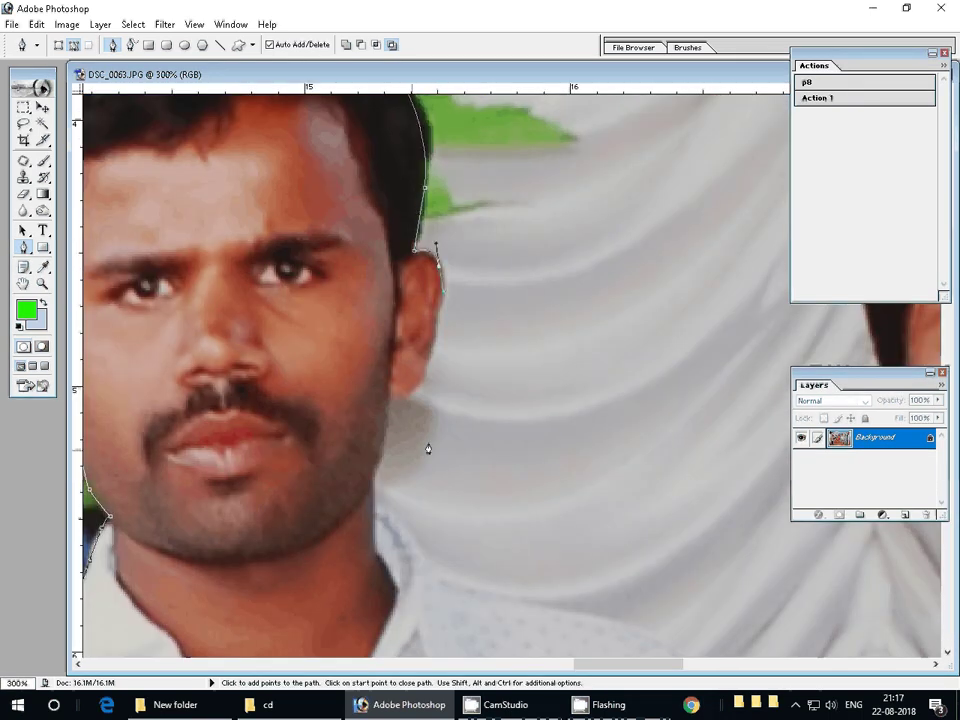
Trace down his right ear, jaw and neck, then along his shoulder.
click(398, 392)
drag(385, 429, 407, 209)
click(397, 249)
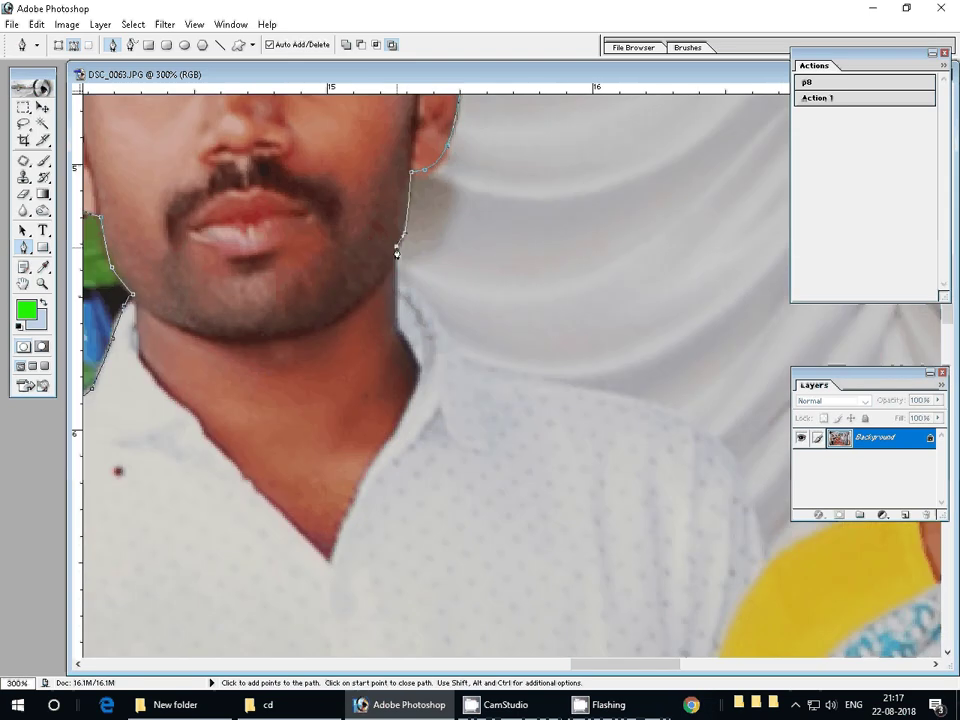
click(396, 262)
drag(438, 326, 476, 370)
drag(531, 379, 558, 382)
drag(636, 395, 656, 399)
mouse_move(666, 406)
mouse_down()
mouse_move(240, 257)
mouse_move(219, 240)
mouse_up()
Continue the path down the man's shoulder, along the yellow sleeve and up the older woman's neck.
drag(297, 300, 313, 327)
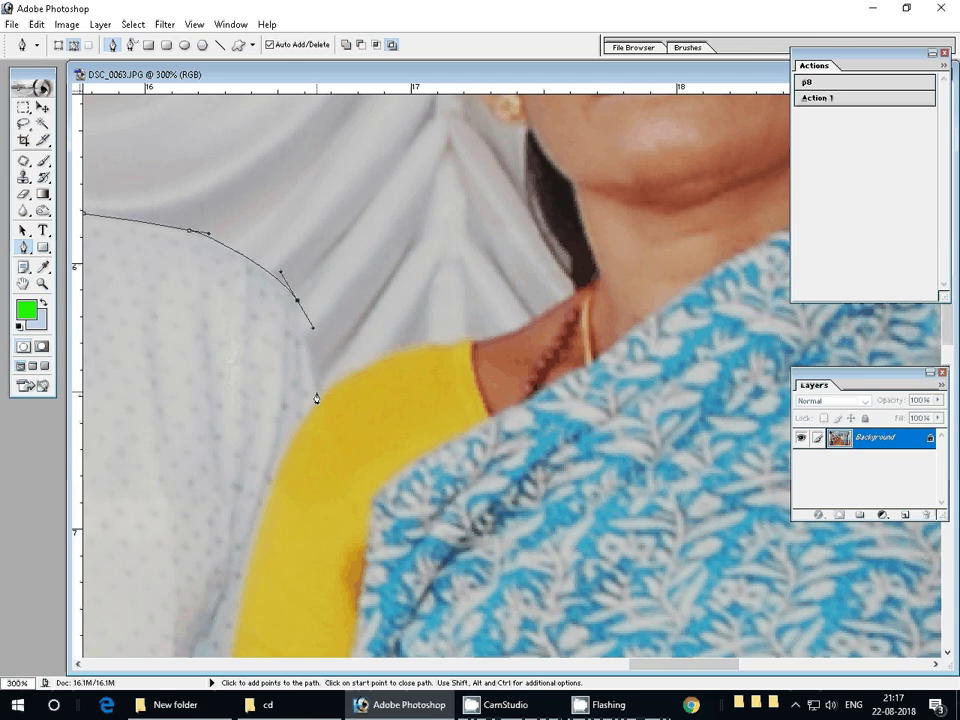
drag(316, 398, 385, 361)
drag(460, 343, 484, 345)
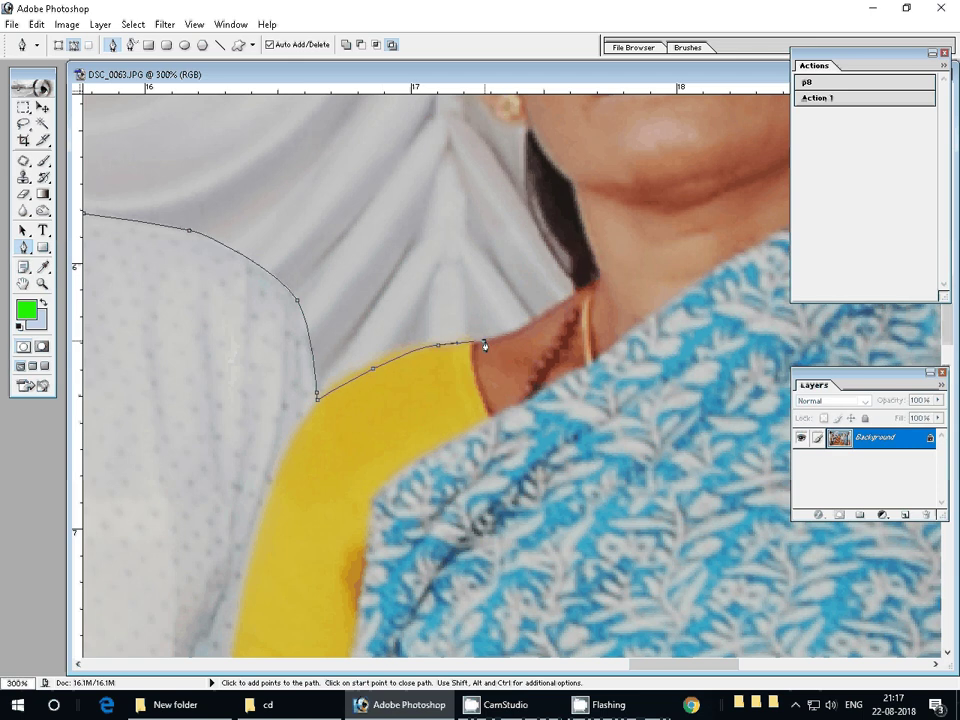
click(577, 290)
drag(563, 253, 212, 482)
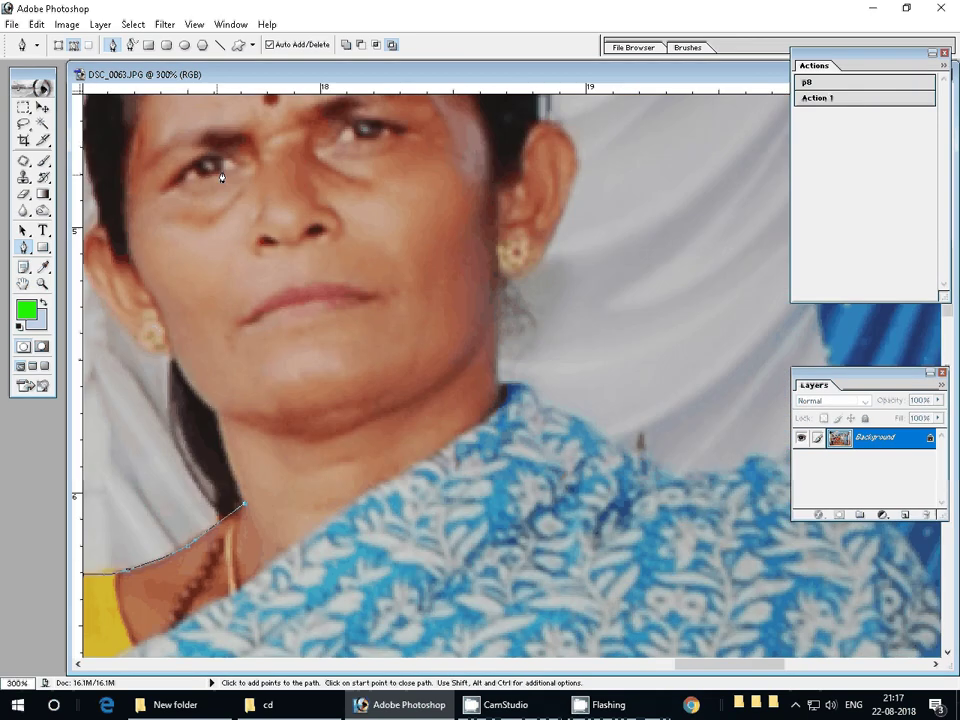
click(218, 421)
click(172, 362)
drag(133, 363, 320, 463)
Curve the path around her left ear, over the top of her hair and down its right side.
click(308, 442)
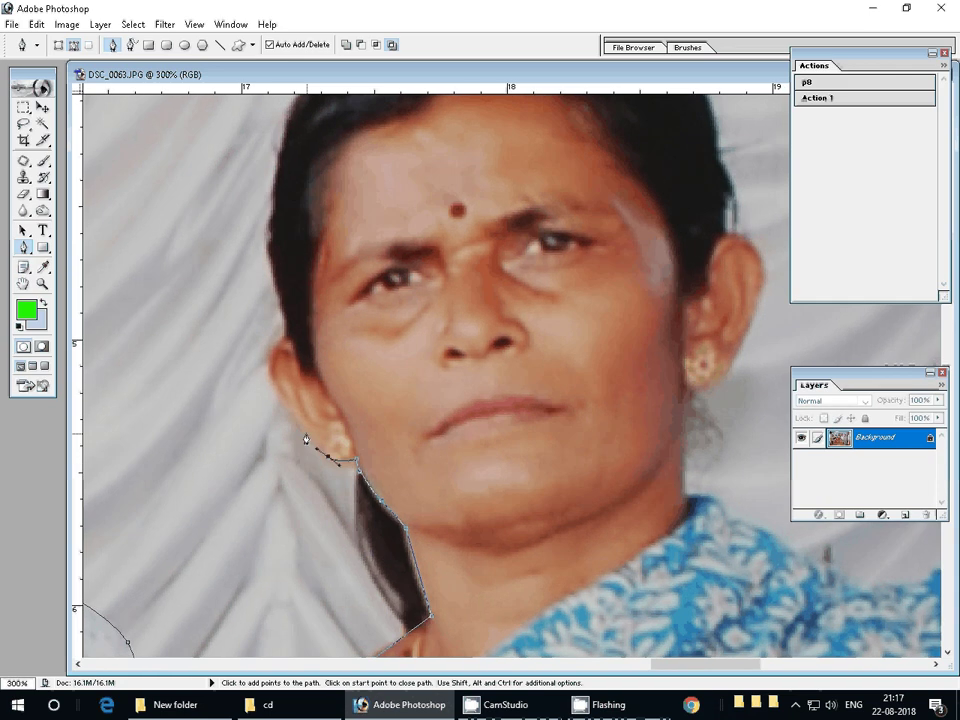
mouse_move(274, 400)
mouse_down()
mouse_move(269, 367)
mouse_move(289, 333)
mouse_move(219, 433)
mouse_up()
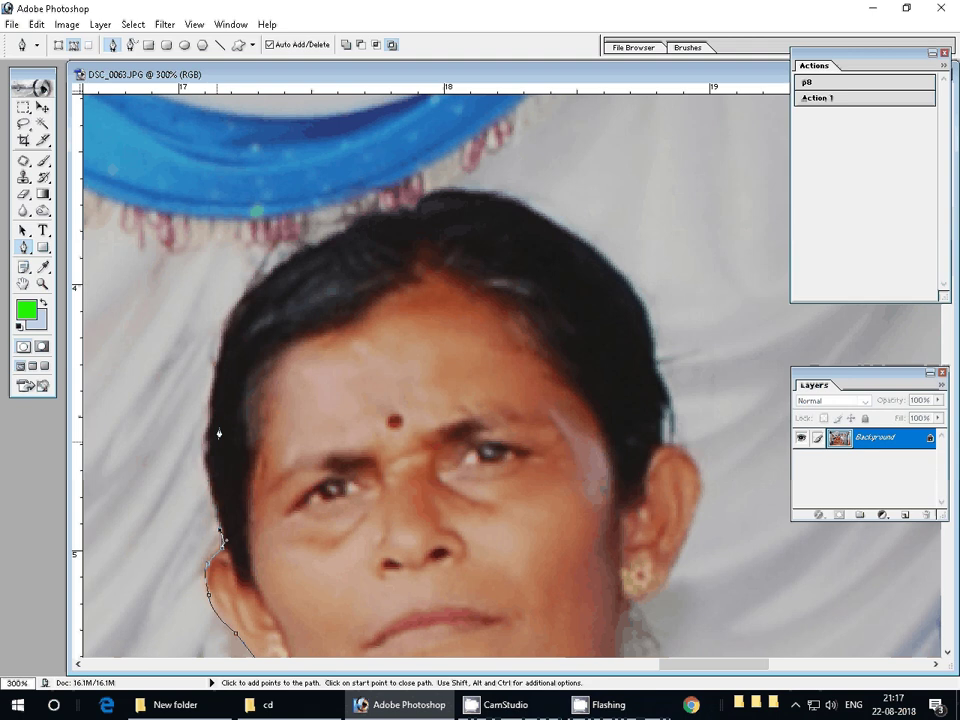
click(217, 376)
drag(217, 376, 234, 326)
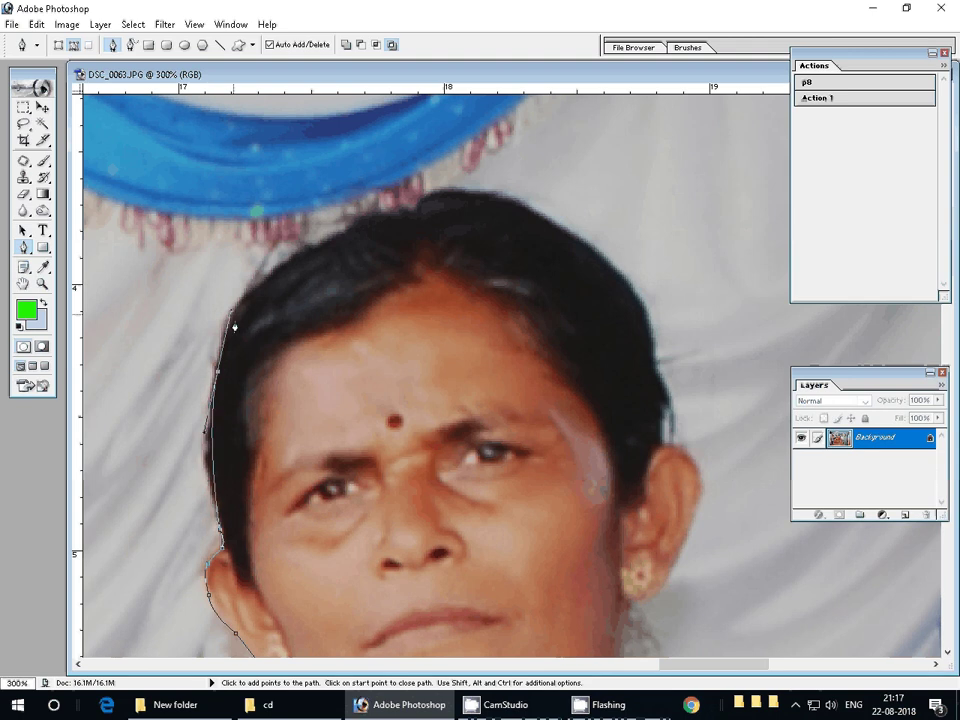
drag(354, 222, 404, 205)
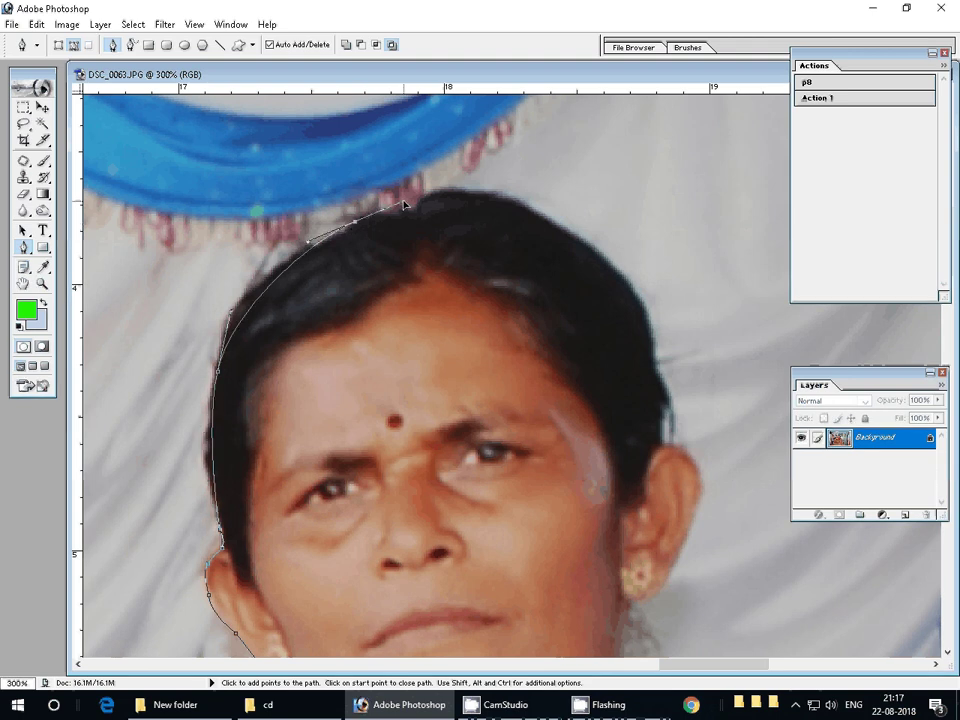
drag(549, 221, 608, 258)
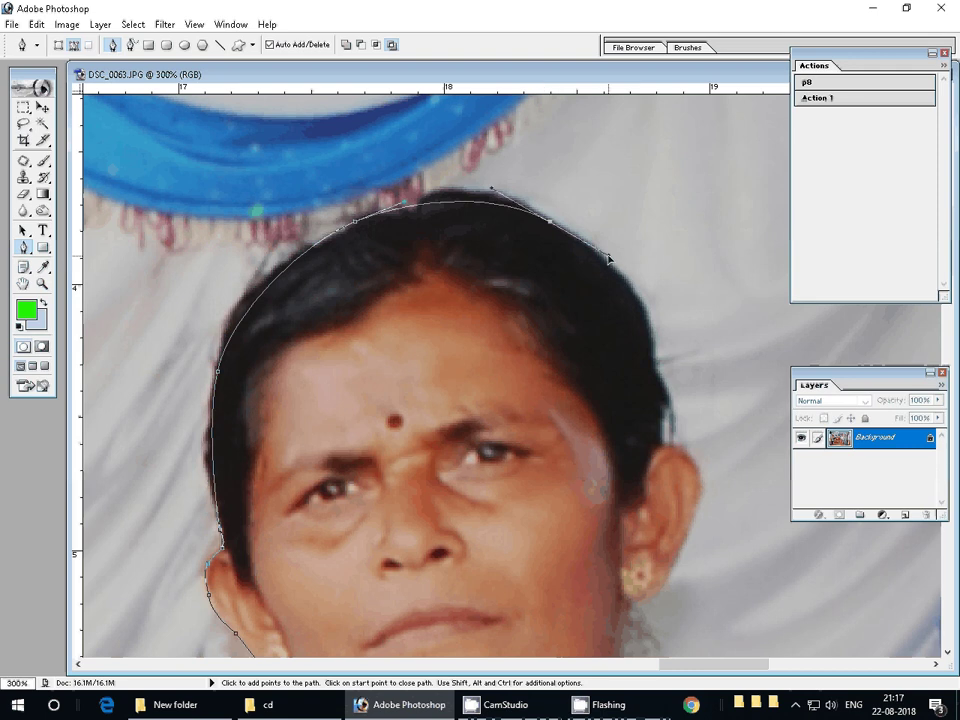
mouse_move(650, 362)
mouse_down()
mouse_move(660, 452)
mouse_move(533, 258)
mouse_up()
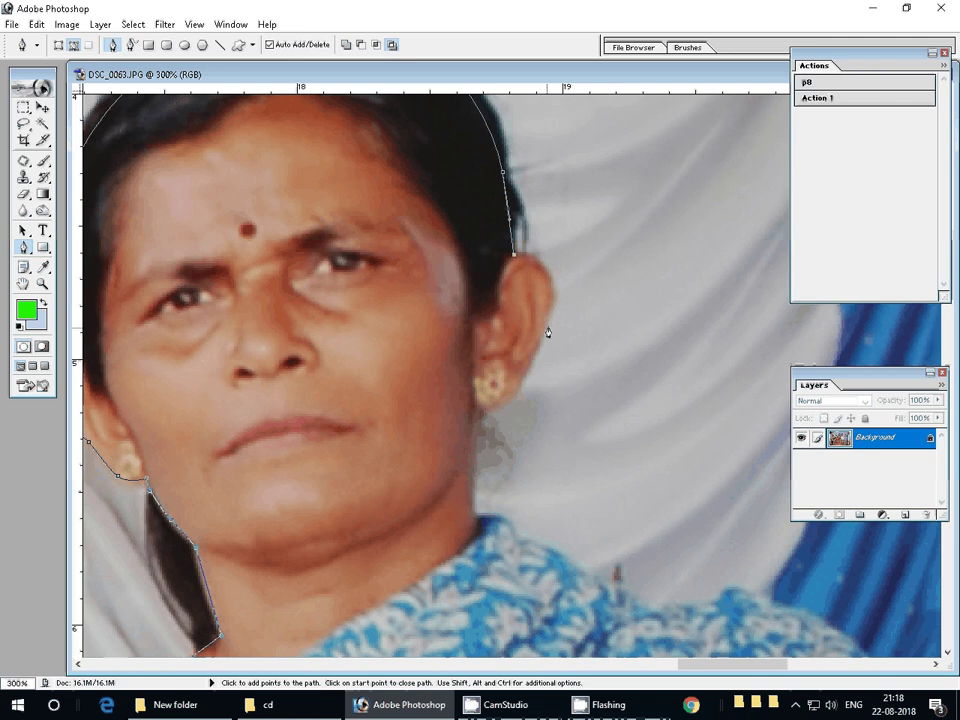
Trace around her right ear and earring, down her neck and along her blue patterned shoulder.
drag(550, 282, 558, 304)
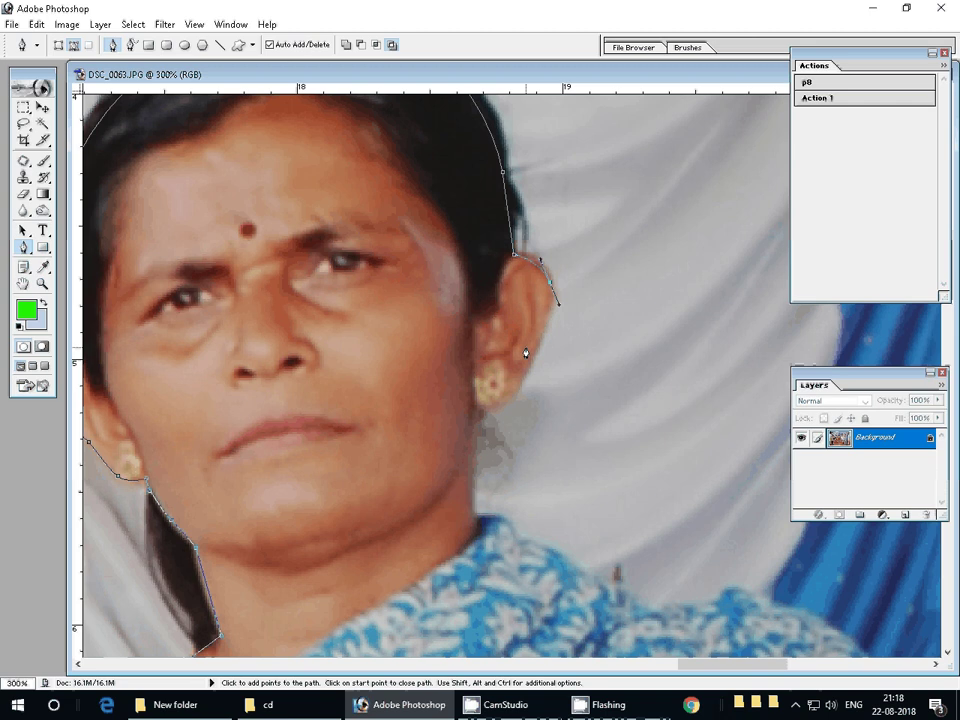
drag(528, 371, 511, 386)
click(475, 413)
drag(482, 528, 459, 365)
click(451, 349)
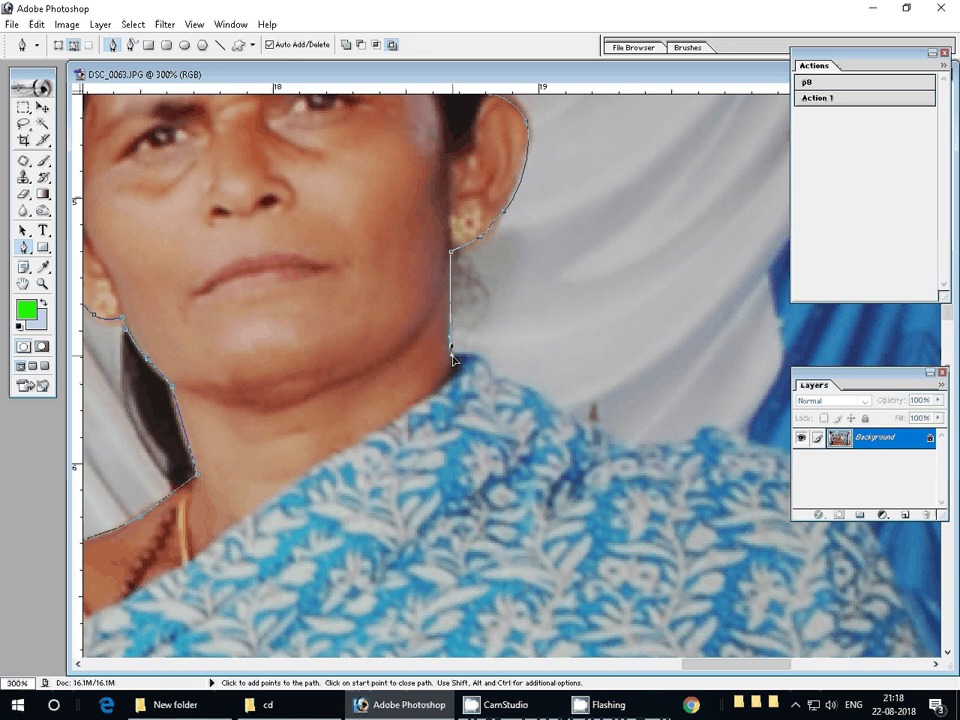
click(496, 377)
click(566, 406)
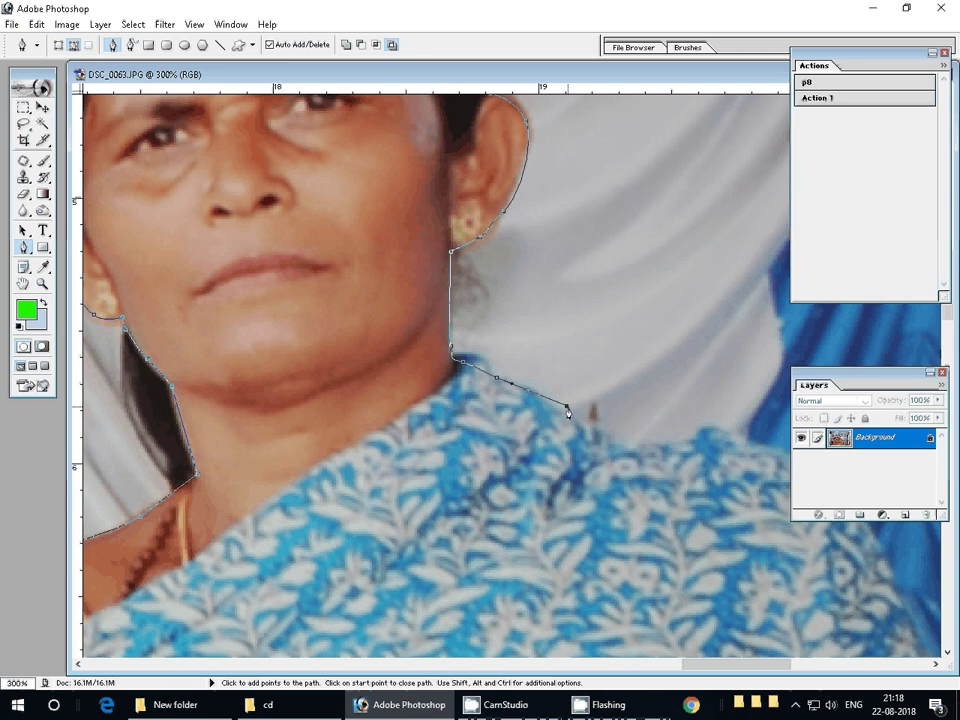
drag(596, 432, 610, 439)
mouse_move(653, 444)
mouse_down()
mouse_move(670, 446)
mouse_move(277, 250)
mouse_up()
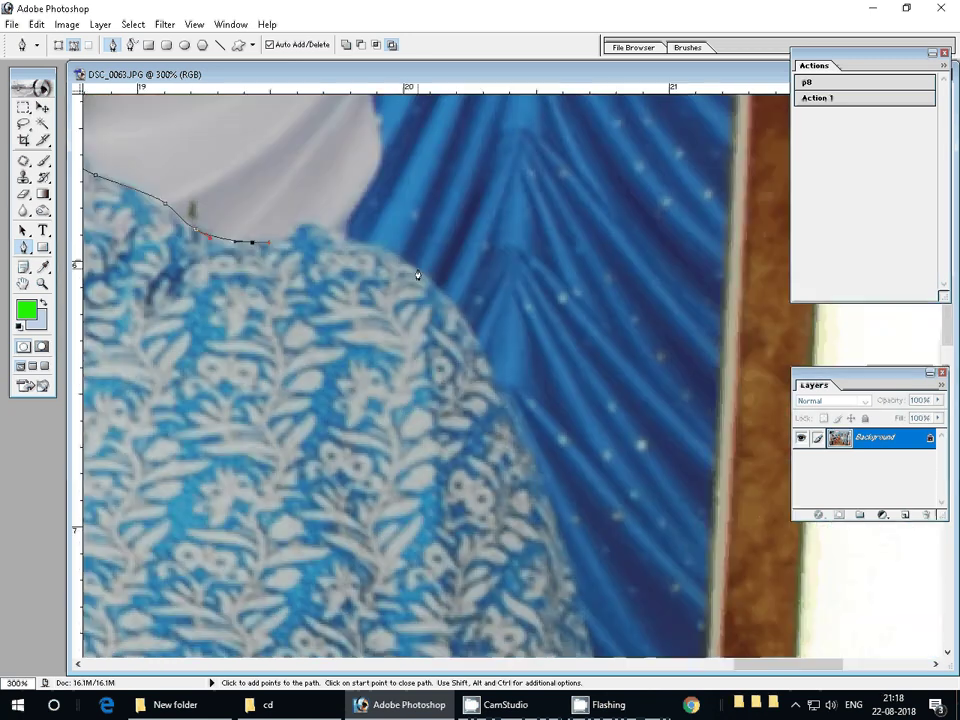
Trace the path over the sari's shoulder and down its outer edge to the wrist.
drag(417, 269, 451, 296)
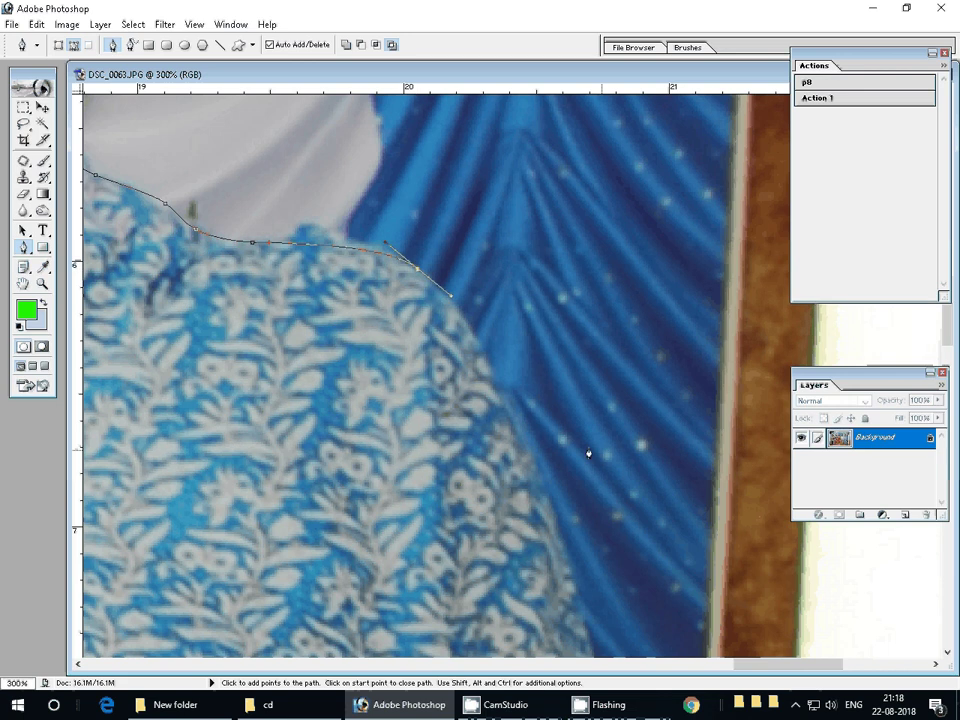
drag(523, 464, 398, 158)
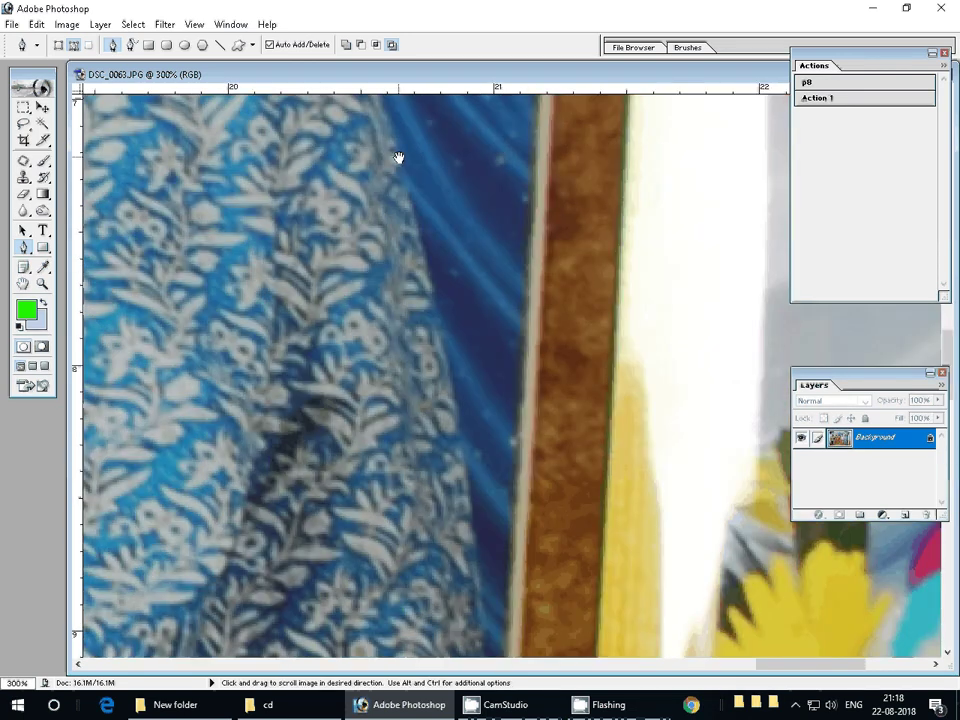
click(467, 517)
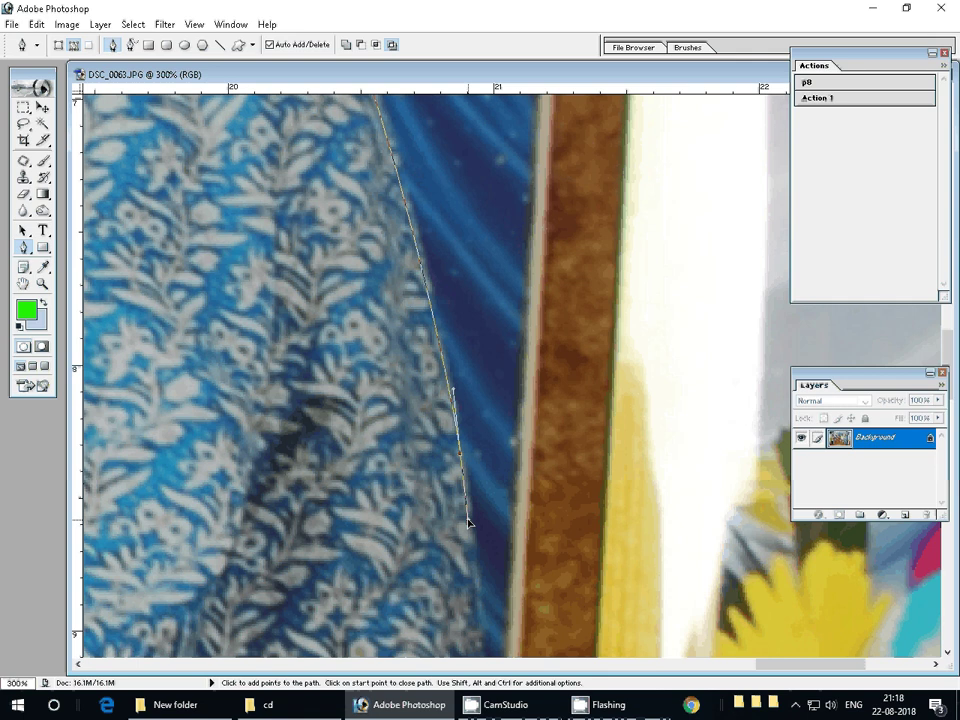
scroll(467, 520, down, 5)
mouse_move(464, 507)
mouse_down()
mouse_move(460, 550)
mouse_move(484, 236)
mouse_up()
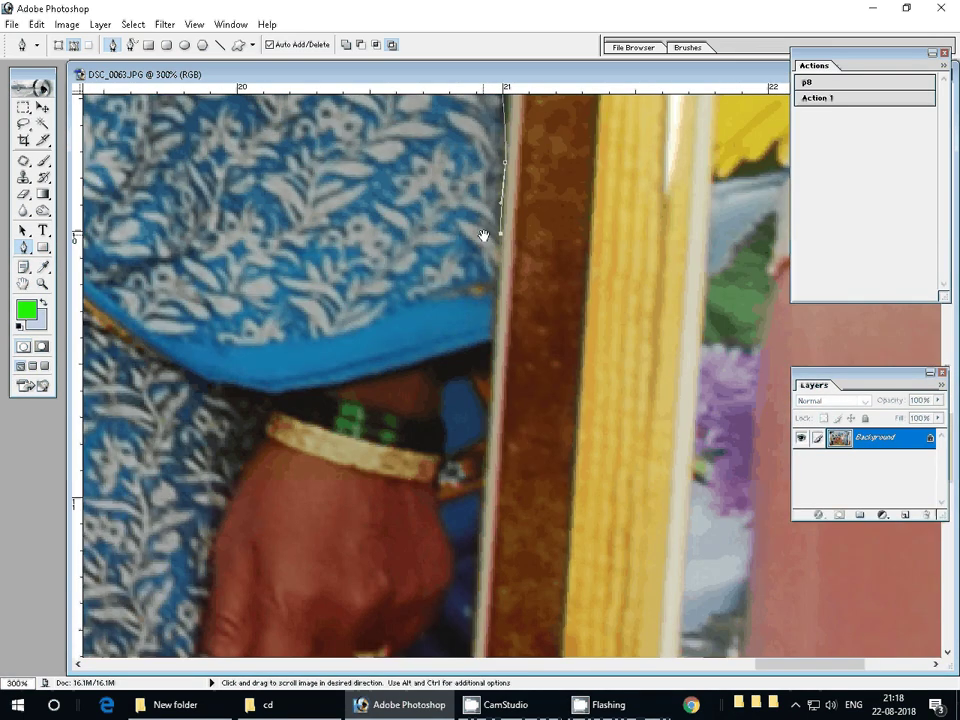
click(490, 352)
drag(443, 357, 441, 383)
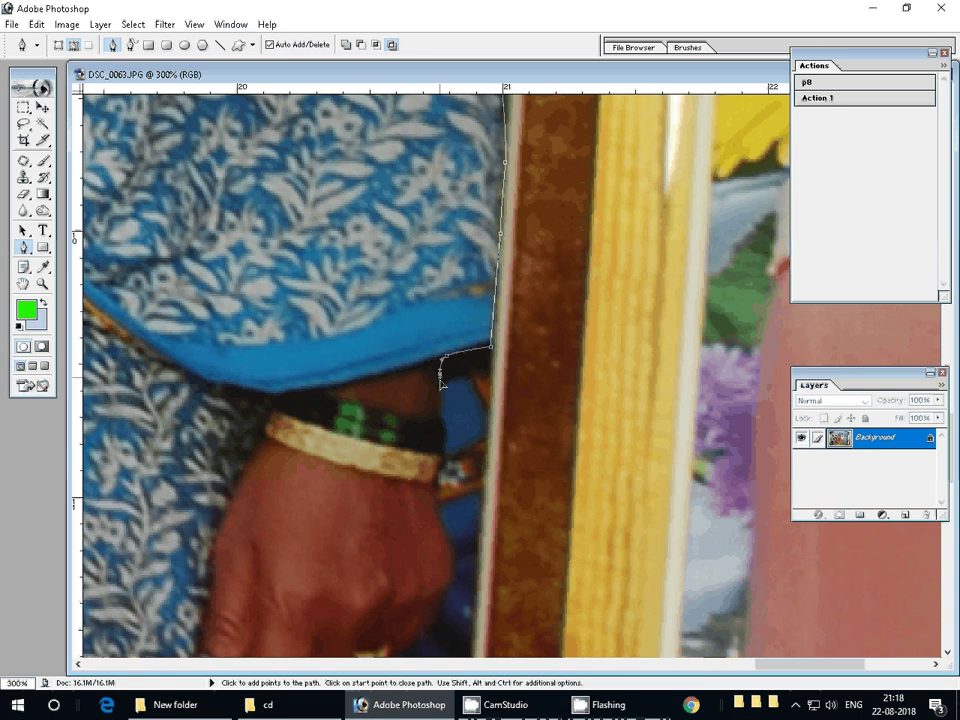
drag(444, 468, 437, 492)
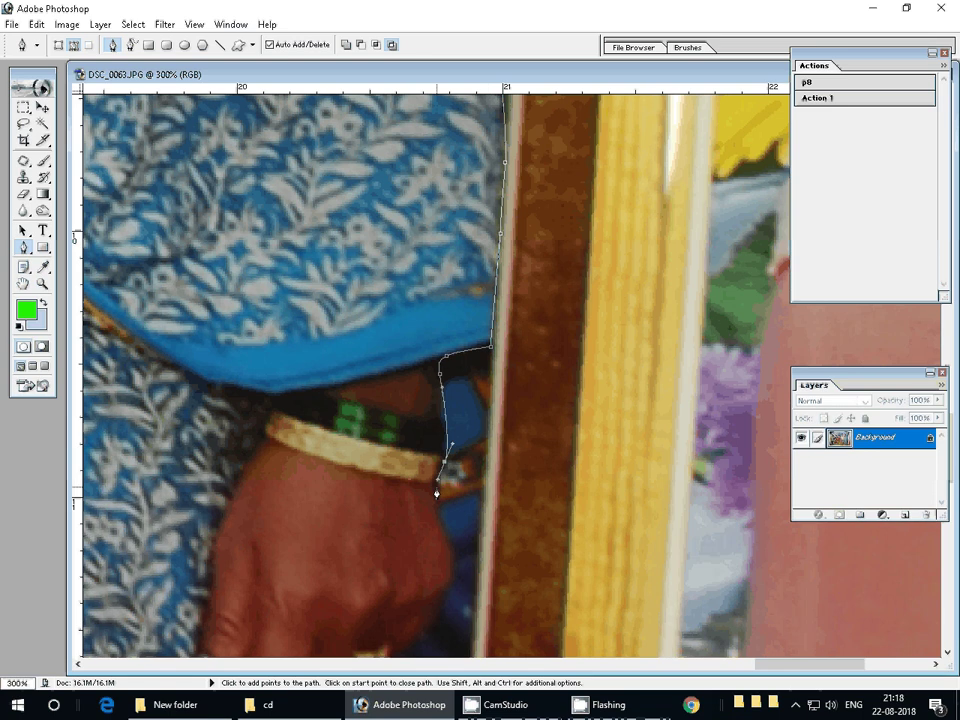
Continue the path around the fist and down the sari edge to the bottom ledge.
mouse_move(457, 584)
mouse_down()
mouse_move(485, 360)
mouse_move(457, 409)
mouse_move(413, 449)
mouse_up()
click(379, 447)
click(359, 466)
mouse_move(365, 496)
mouse_down()
mouse_move(352, 511)
mouse_move(362, 287)
mouse_up()
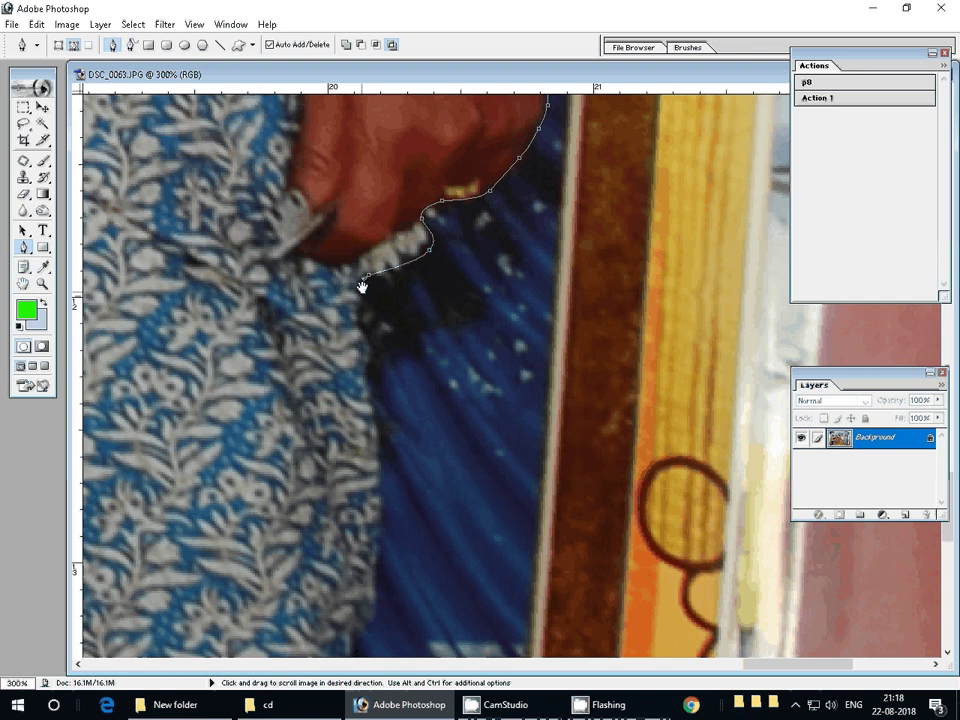
click(379, 474)
mouse_move(367, 594)
mouse_down()
mouse_move(363, 607)
mouse_move(412, 330)
mouse_up()
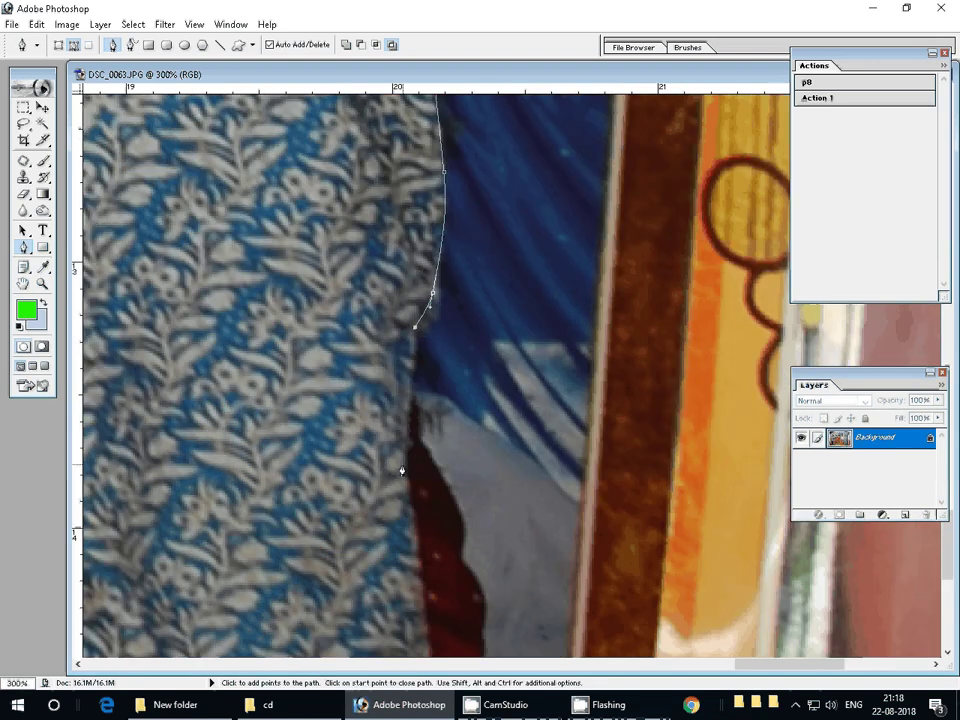
drag(401, 470, 407, 230)
click(418, 322)
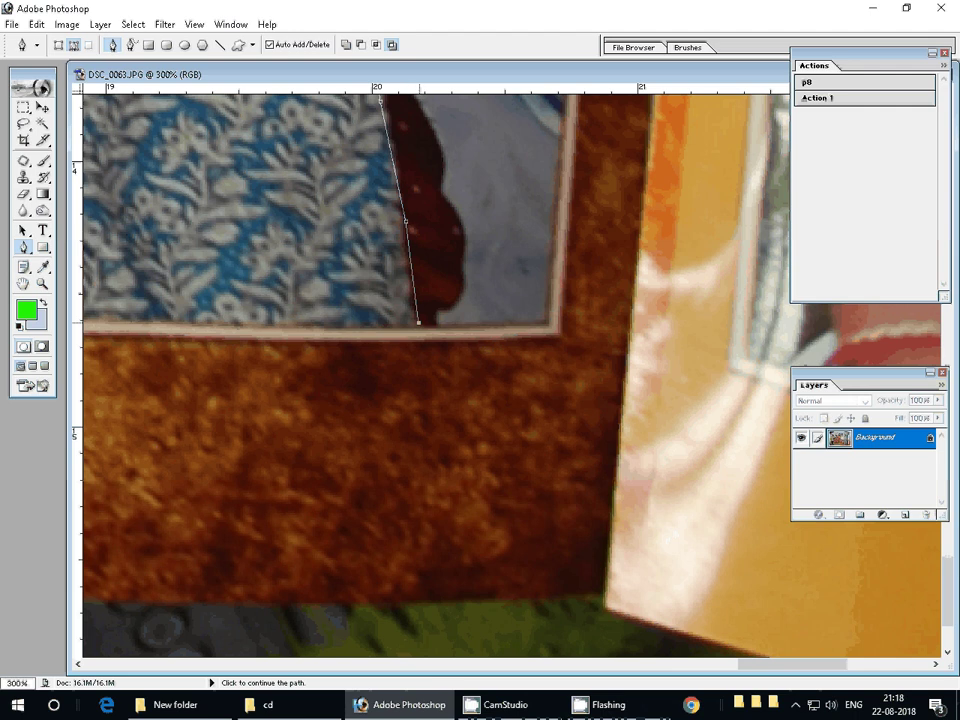
Run the path left along the bottom ledge to the man's trousers, then zoom out.
mouse_move(116, 344)
mouse_down()
mouse_move(496, 389)
mouse_move(583, 415)
mouse_up()
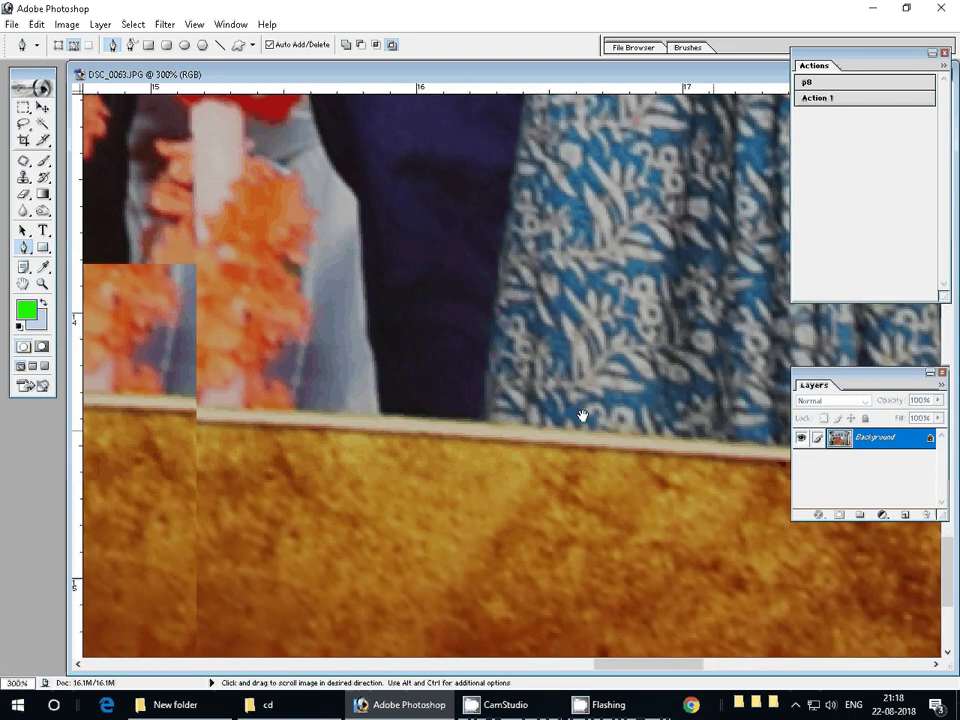
drag(311, 408, 541, 423)
click(609, 433)
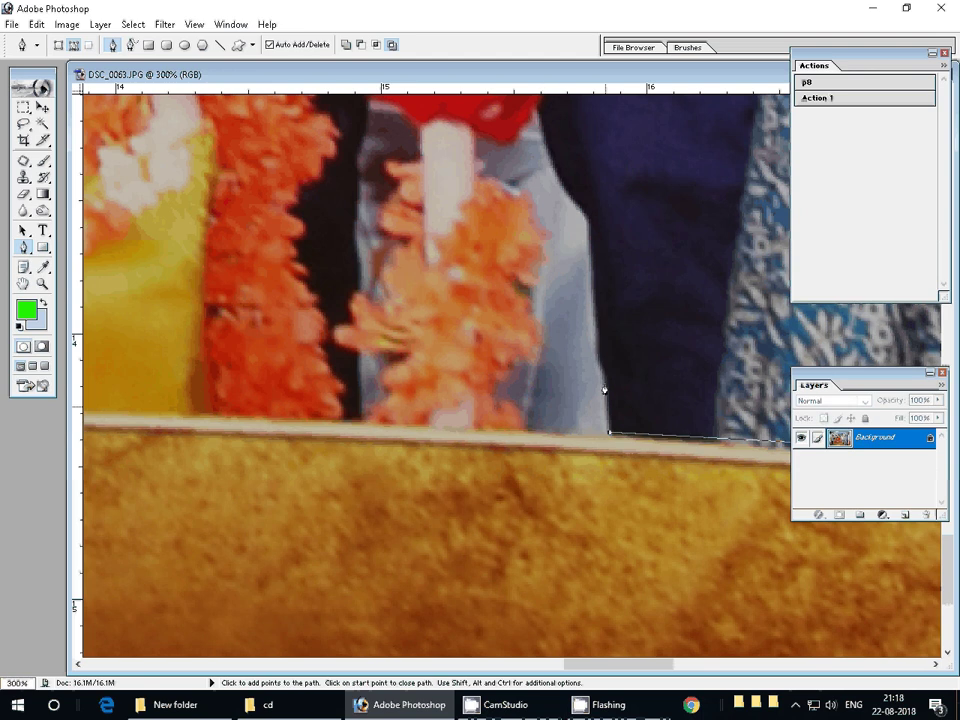
mouse_move(604, 390)
mouse_down()
mouse_move(612, 528)
mouse_move(657, 258)
mouse_up()
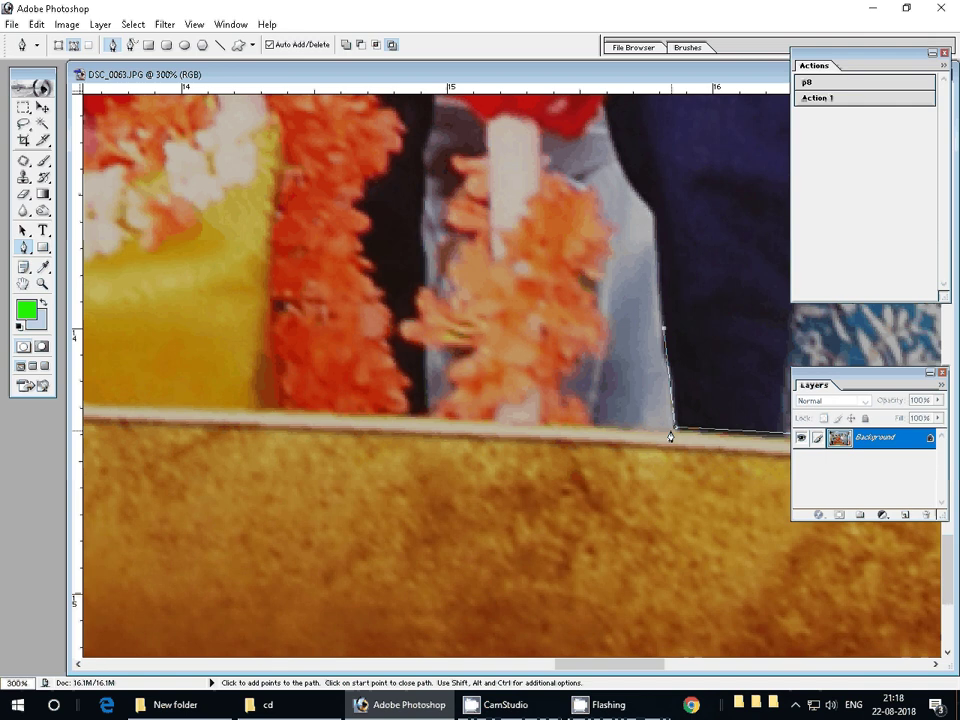
click(670, 431)
drag(357, 416, 535, 415)
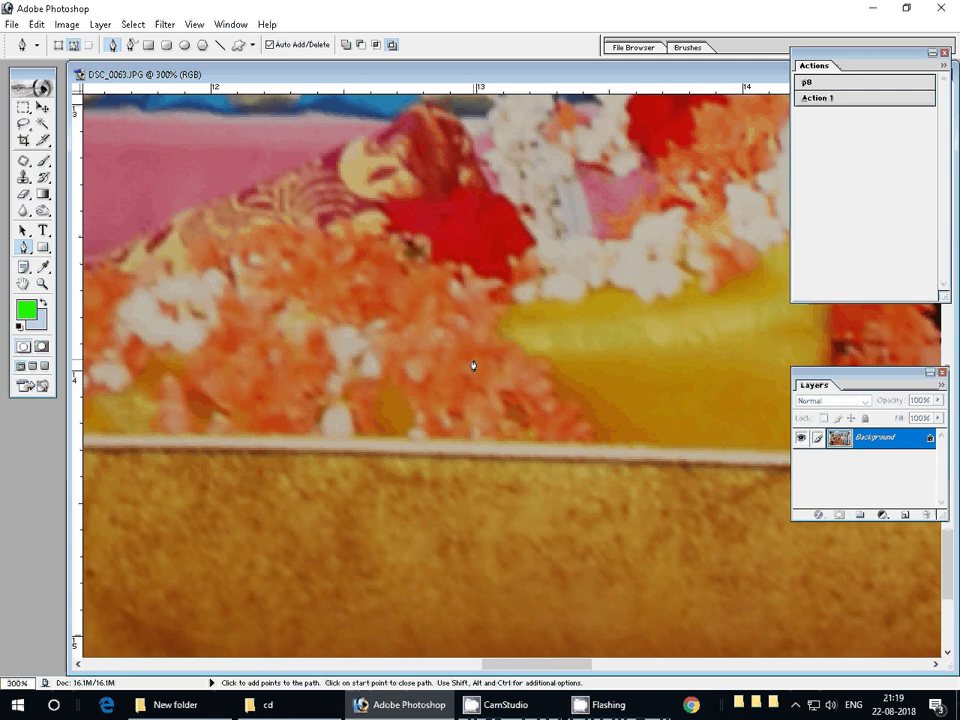
click(282, 430)
drag(90, 389, 512, 356)
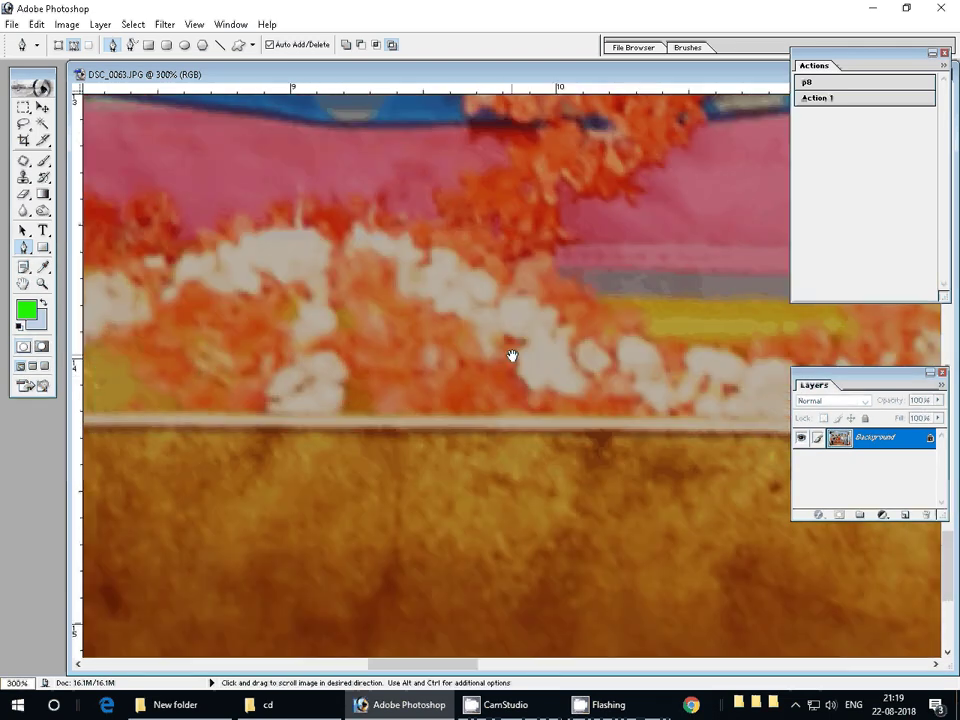
drag(85, 347, 434, 372)
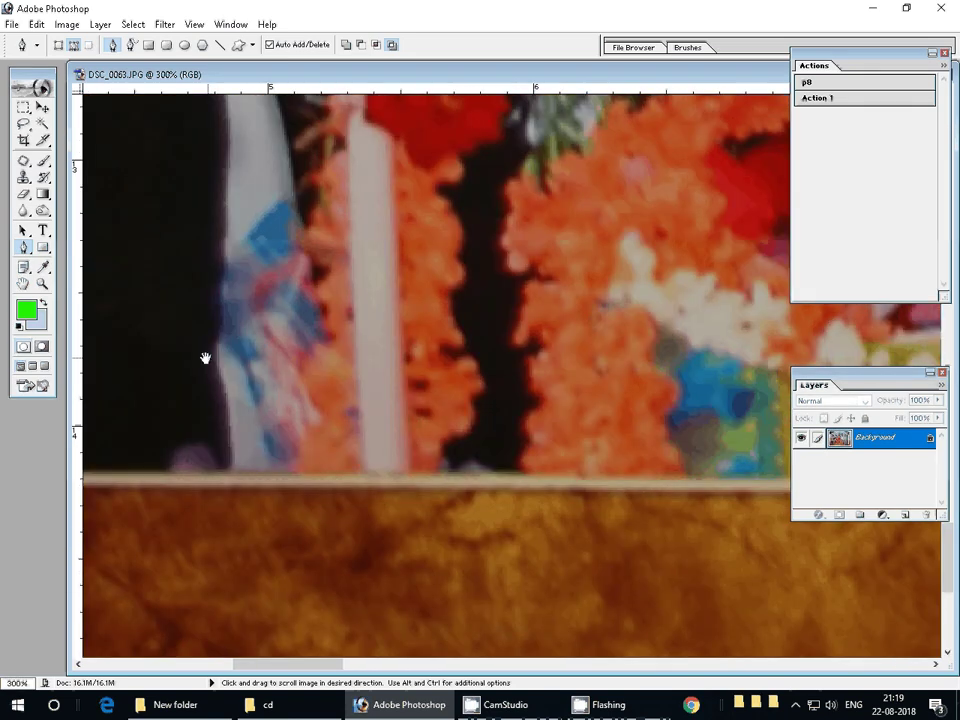
drag(204, 358, 360, 378)
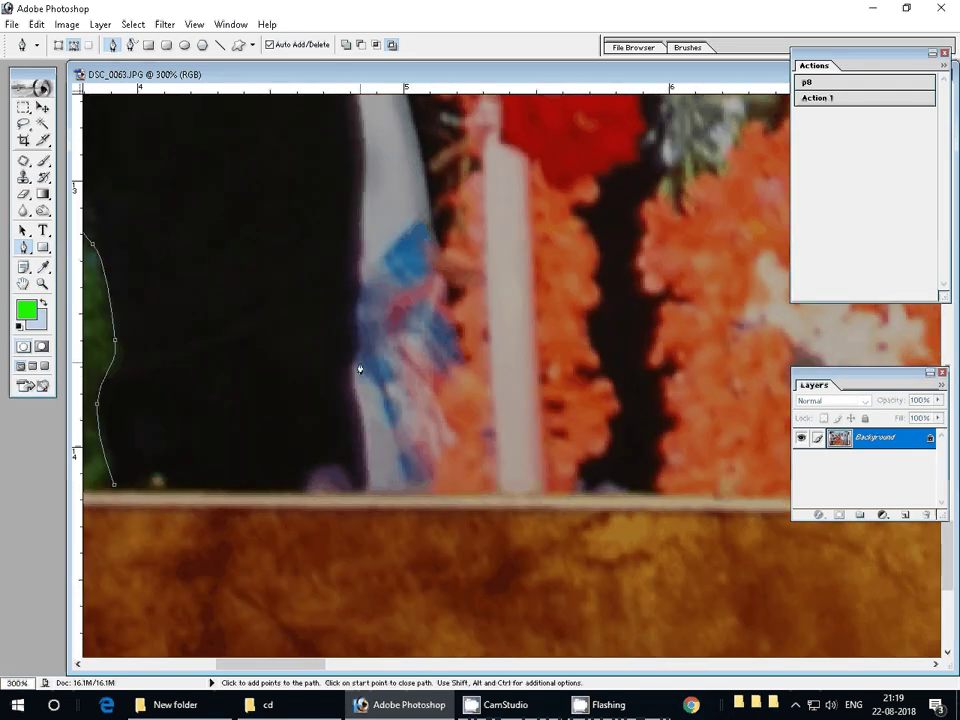
key(ctrl+minus)
key(ctrl+minus)
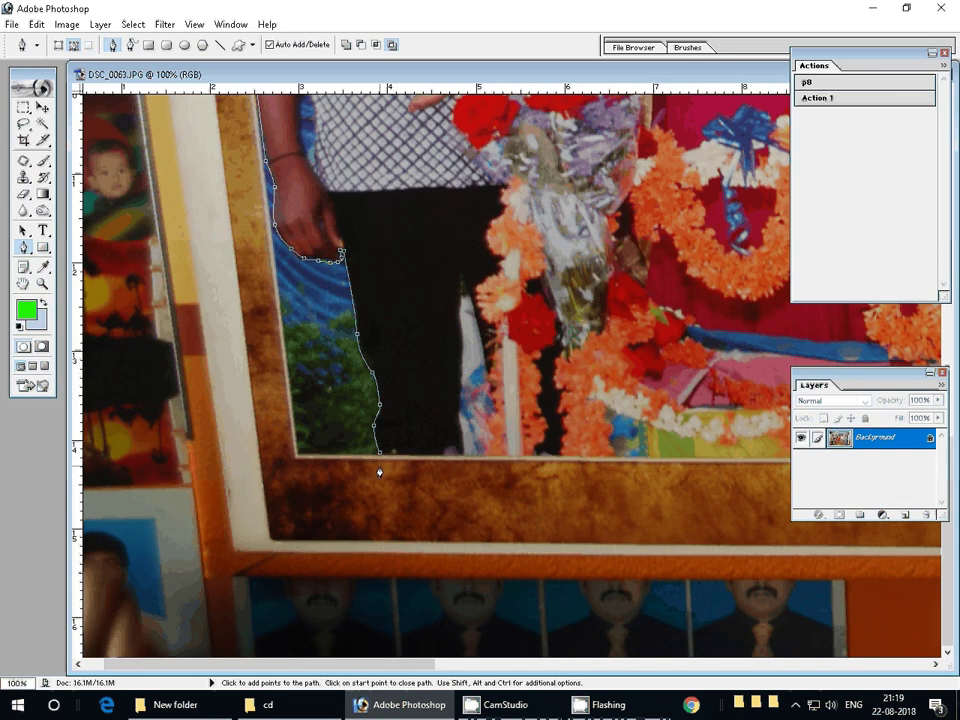
Close the outline path at its starting anchor and convert it into a selection.
click(379, 470)
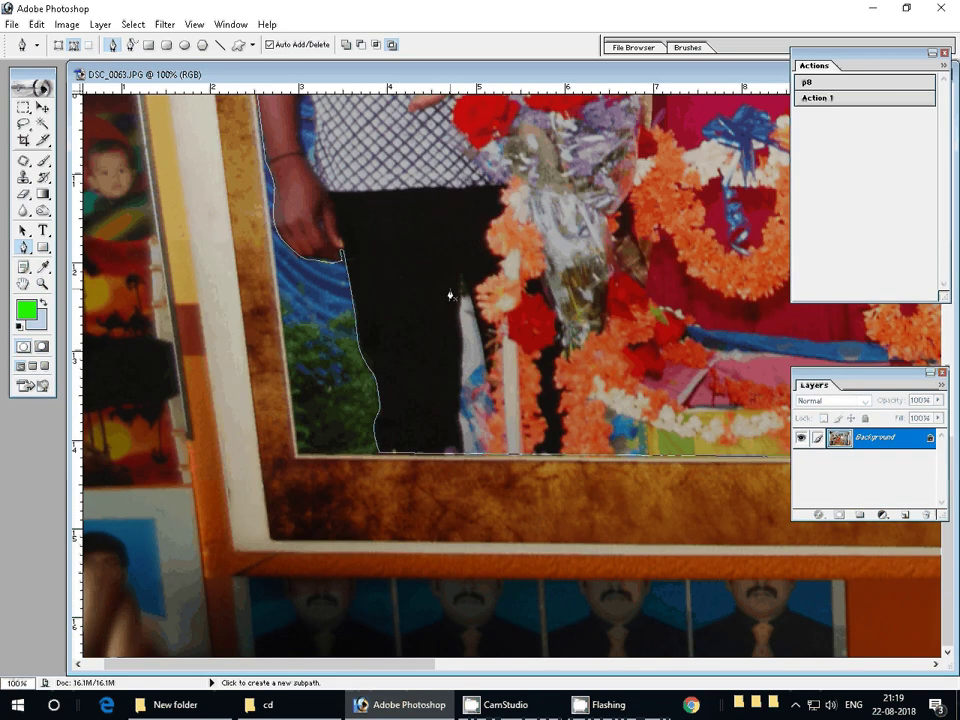
right_click(439, 285)
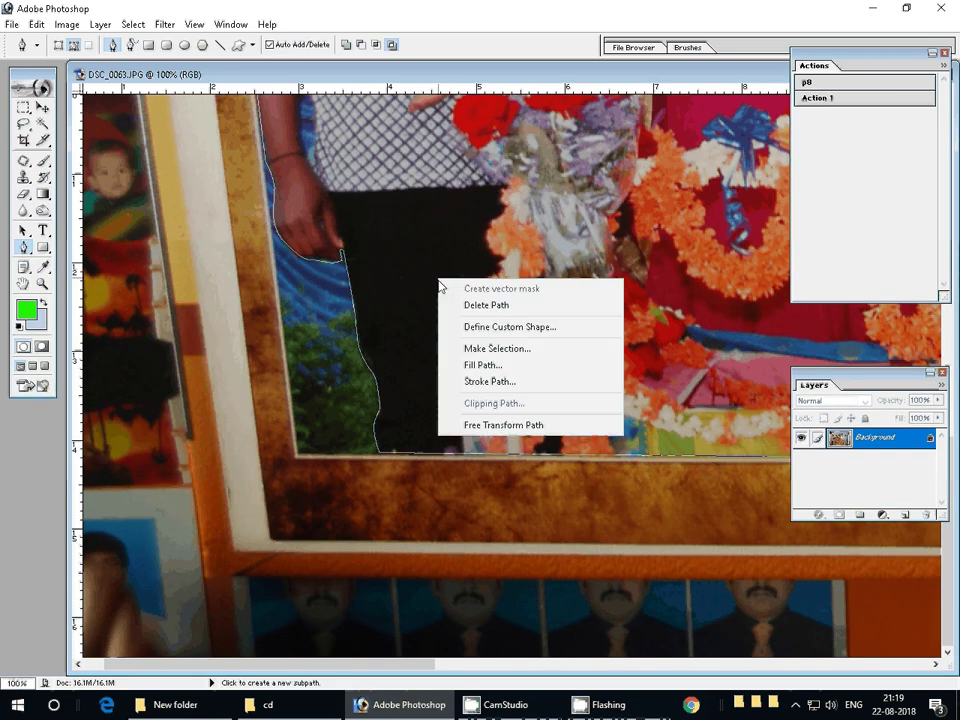
click(517, 359)
click(560, 295)
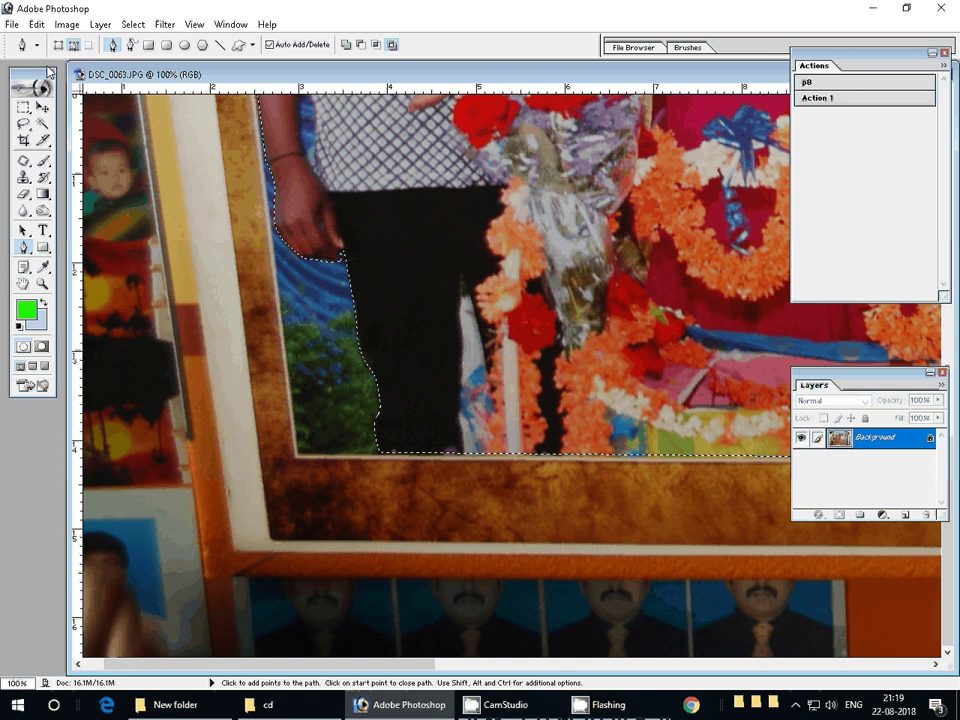
Copy the selected family onto a new layer and fit the whole photo on screen.
click(100, 24)
mouse_move(150, 41)
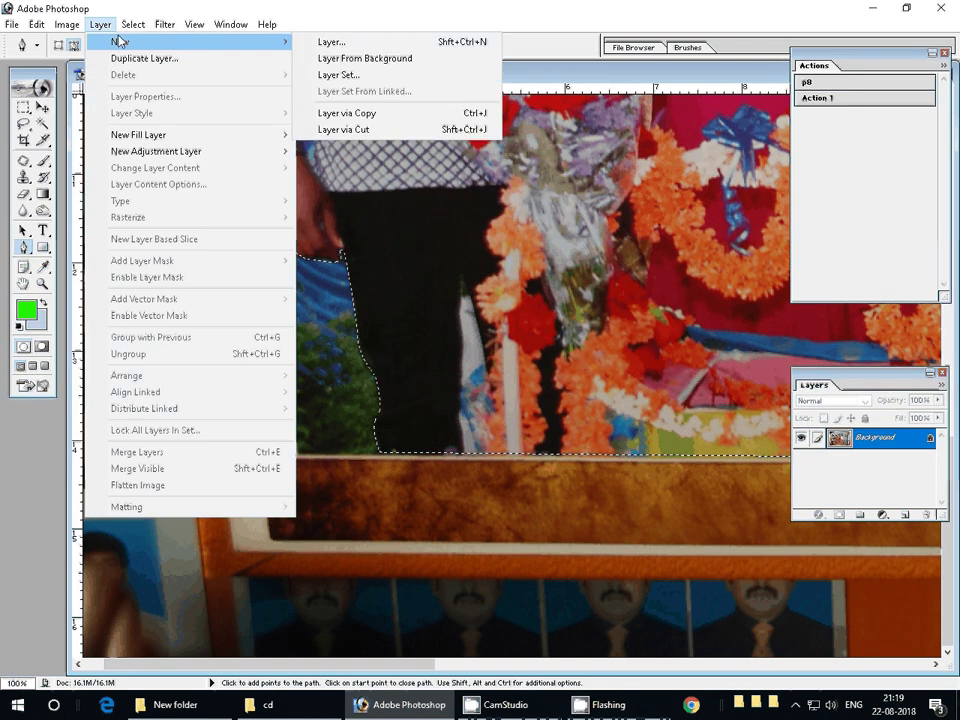
click(329, 114)
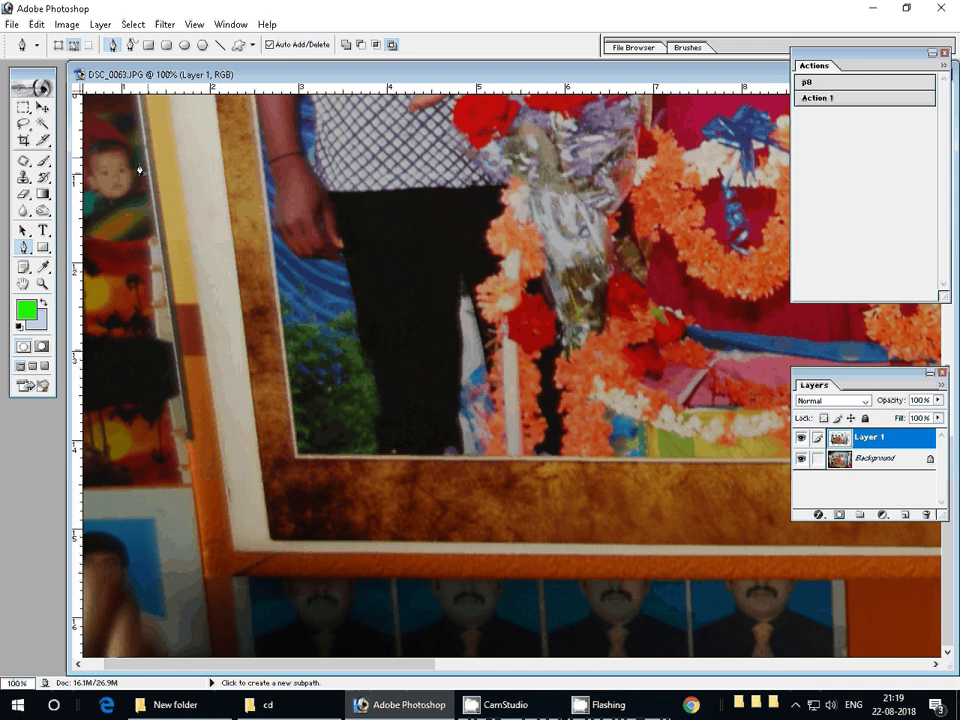
key(z)
key(ctrl+0)
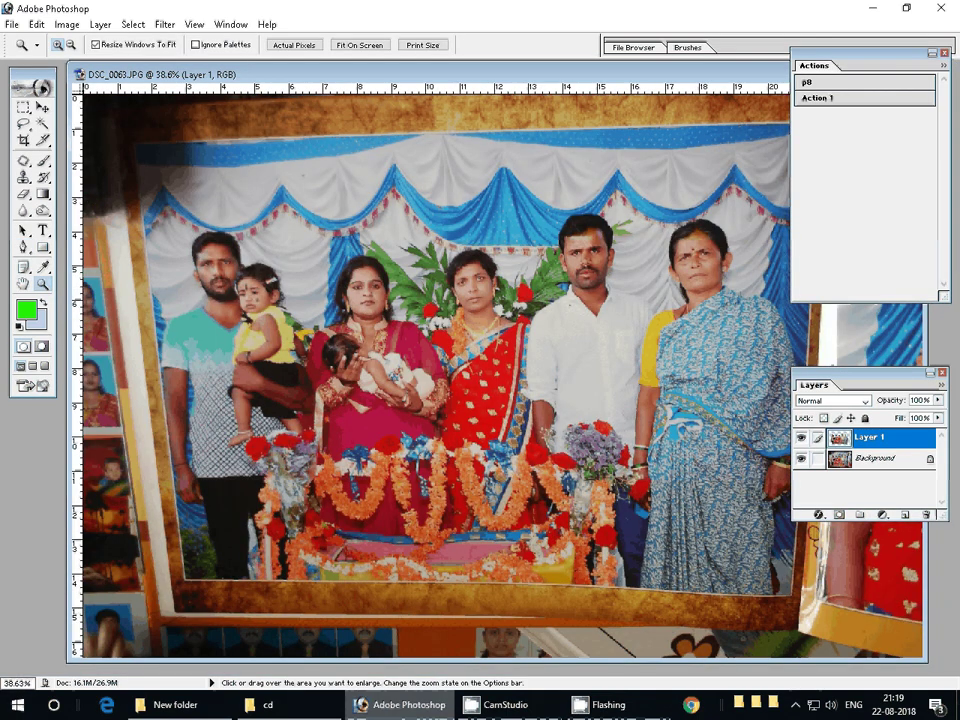
click(262, 704)
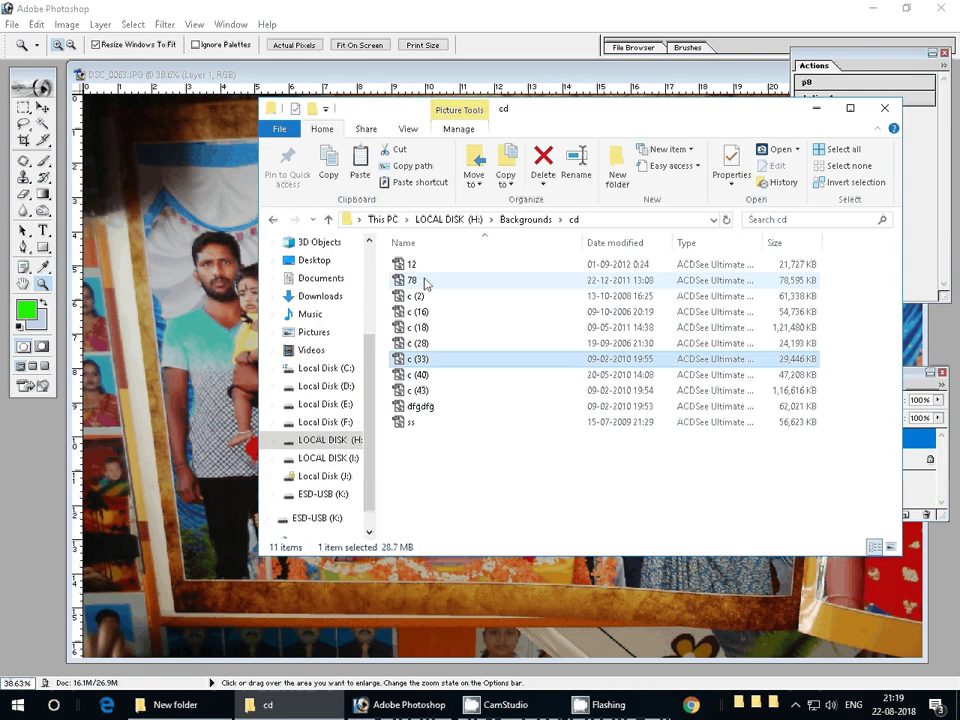
click(193, 28)
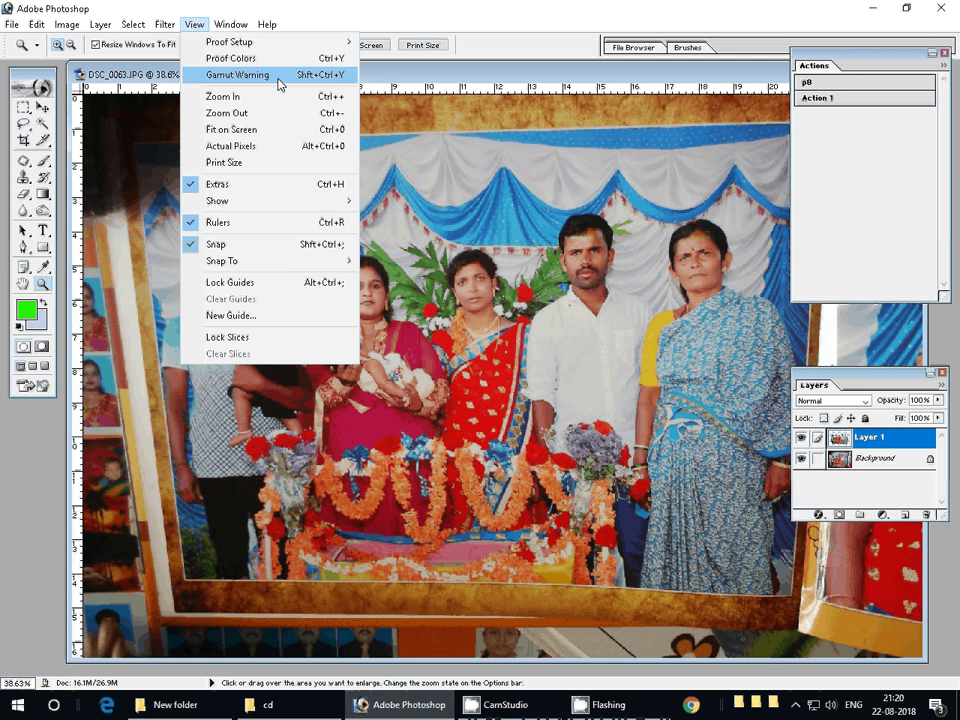
Dismiss the View menu and zoom the family photo out to 25%.
click(502, 21)
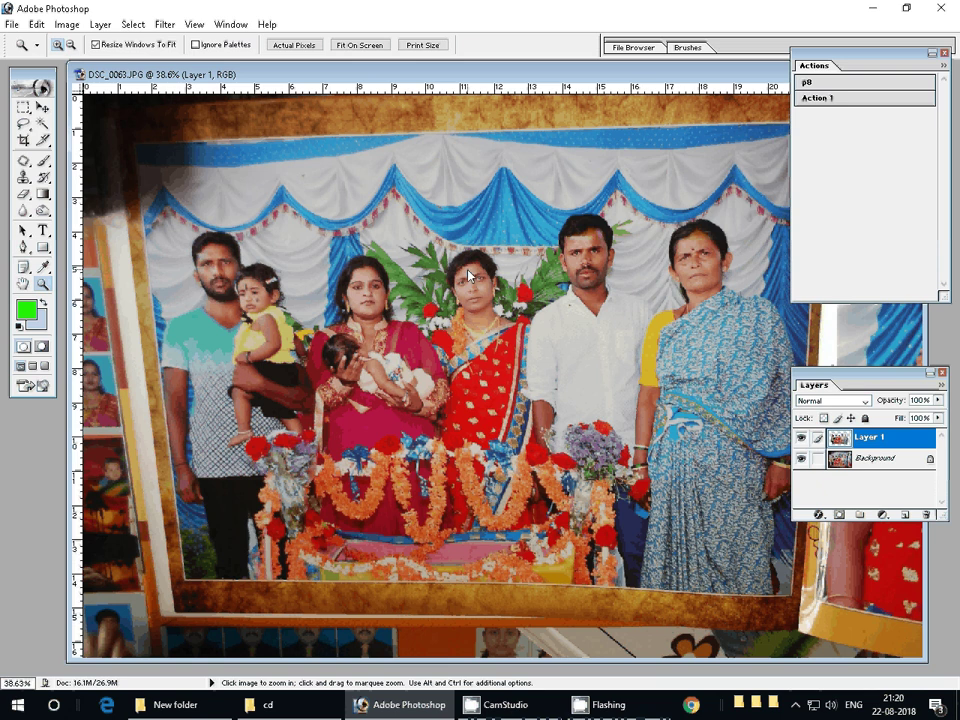
alt+click(521, 305)
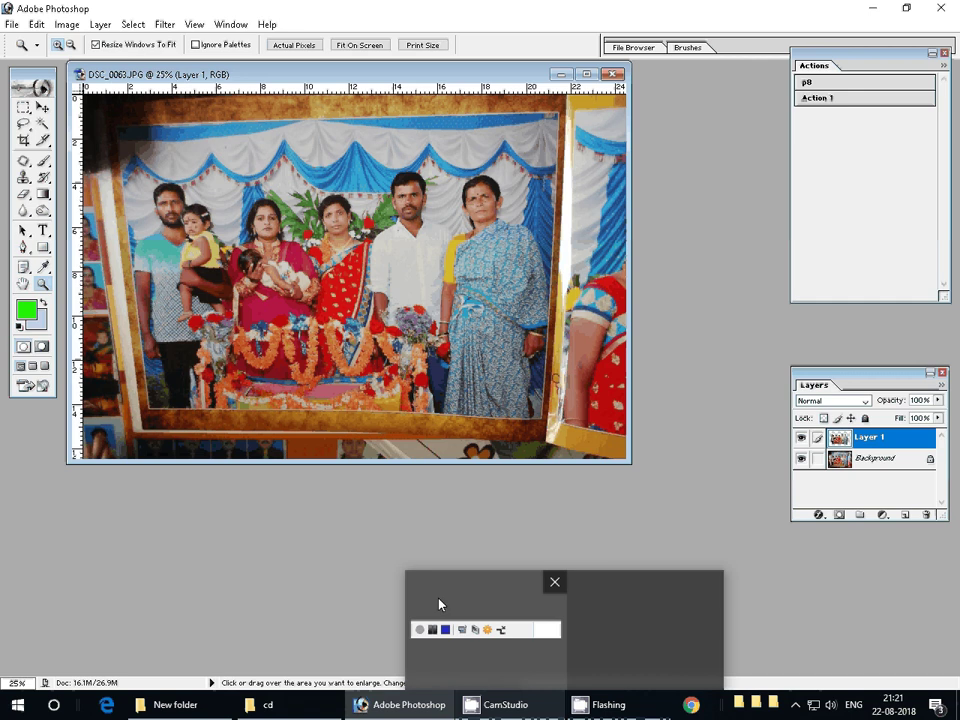
Show the cd folder's background files as large icons and select c (28).
click(283, 716)
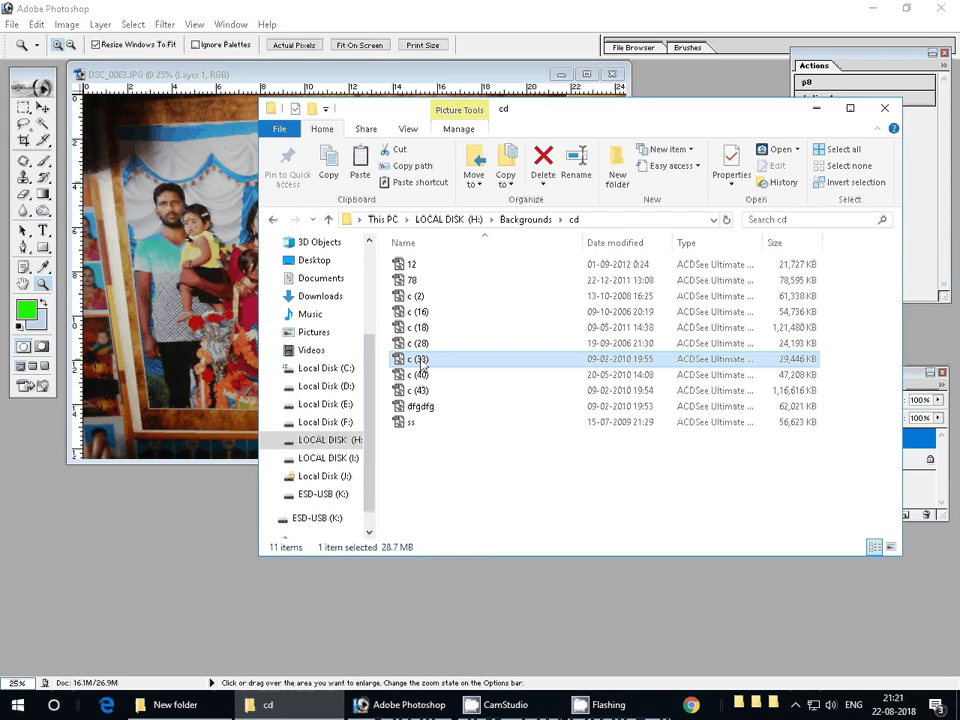
click(408, 129)
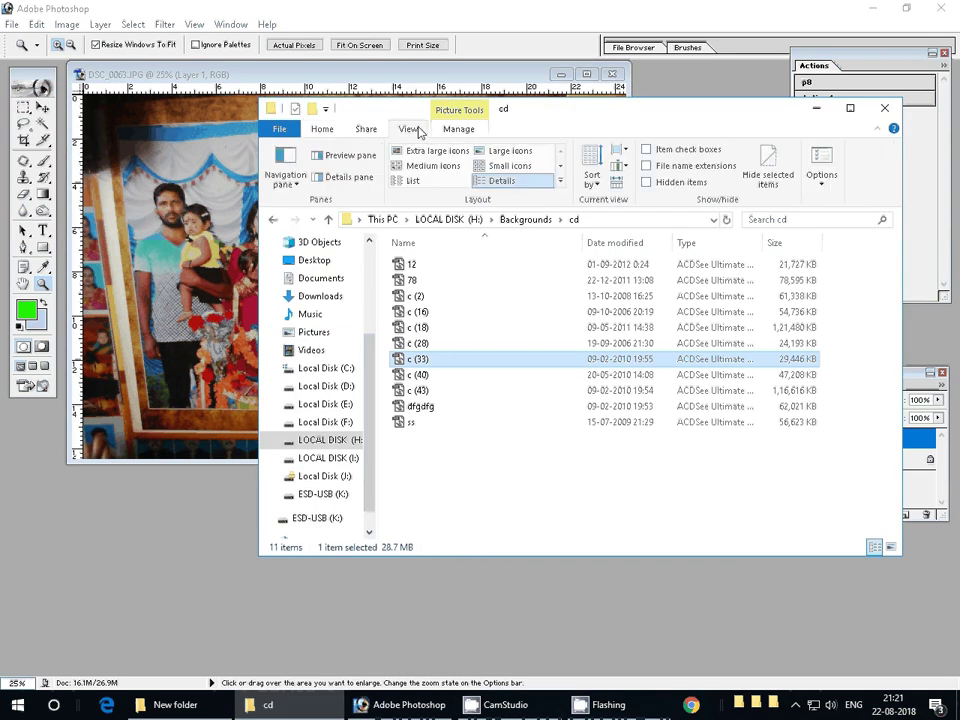
click(531, 156)
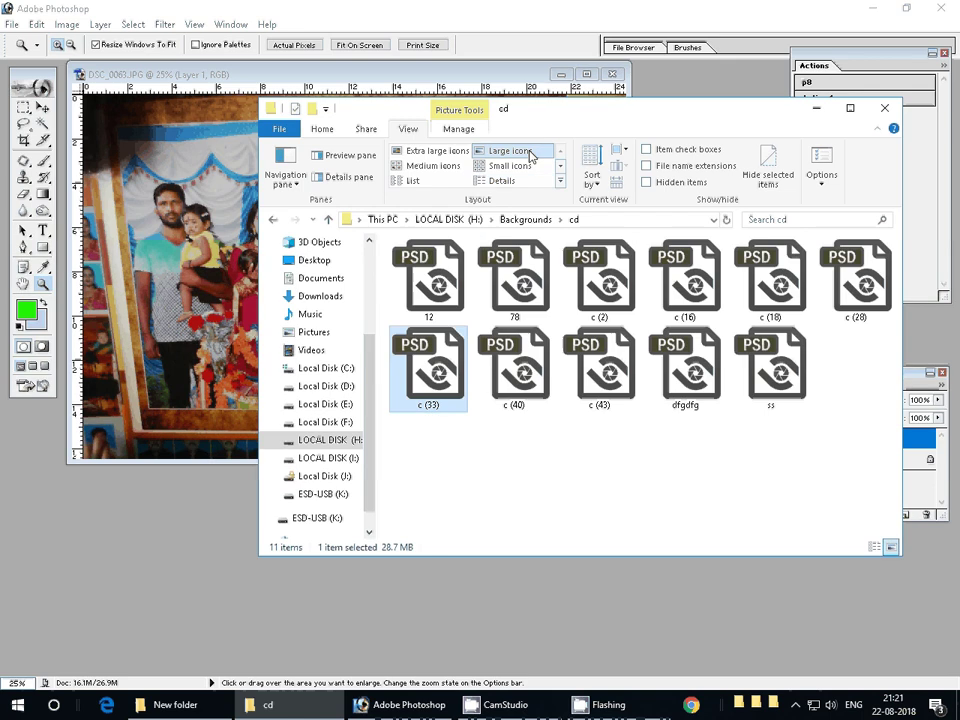
click(864, 281)
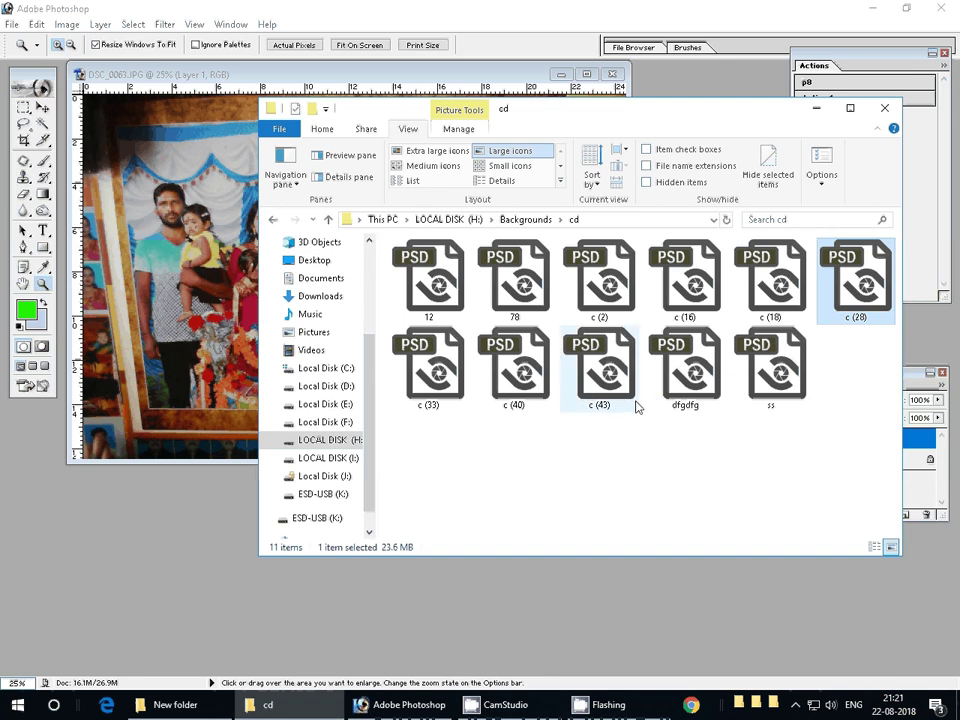
mouse_move(599, 368)
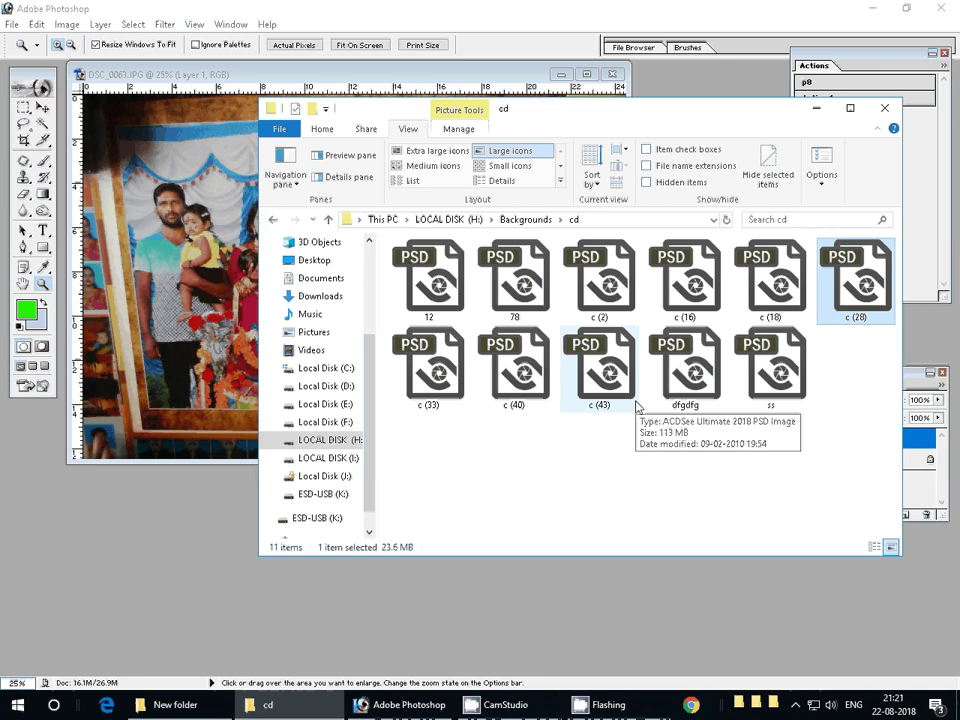
Preview c (28) in ACDSee Quick View, scroll to the palm-and-flowers c (16), then close it.
key(Return)
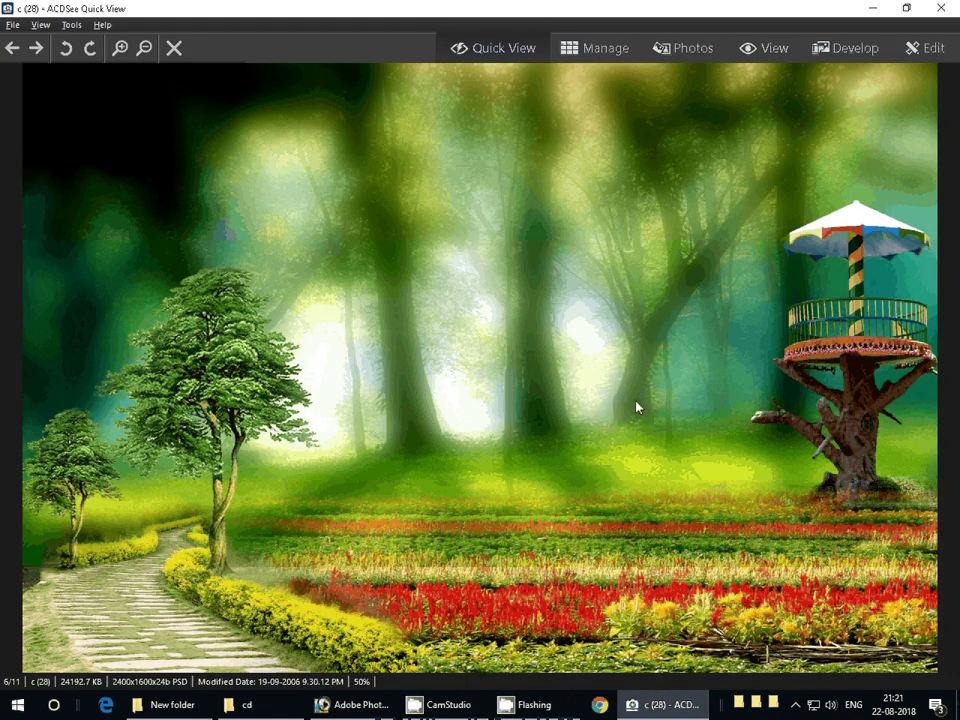
scroll(240, 120, up, 2)
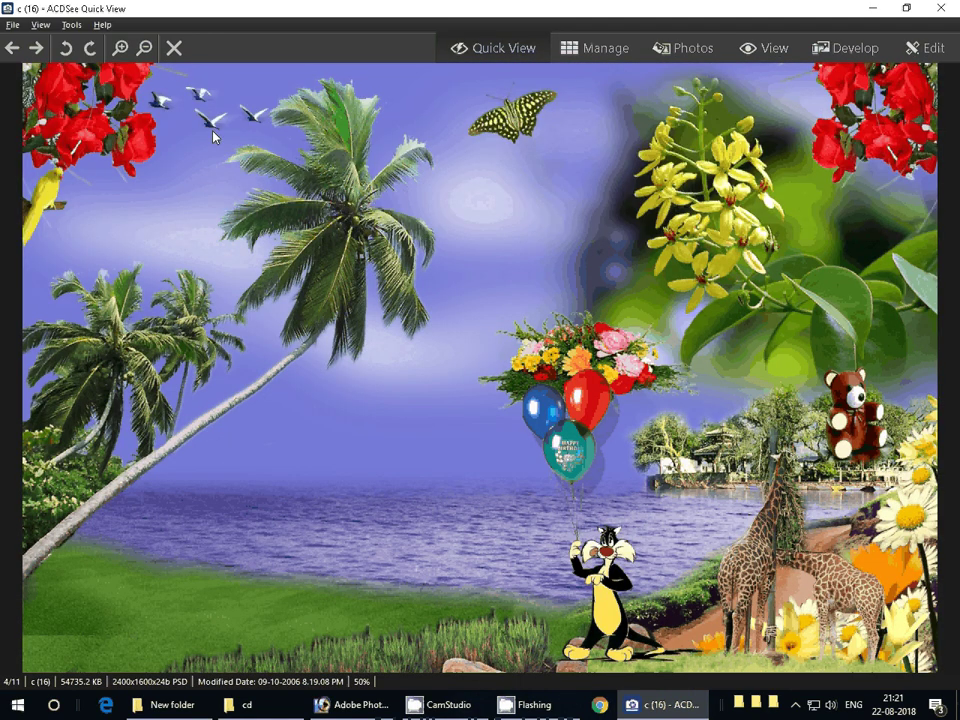
click(926, 10)
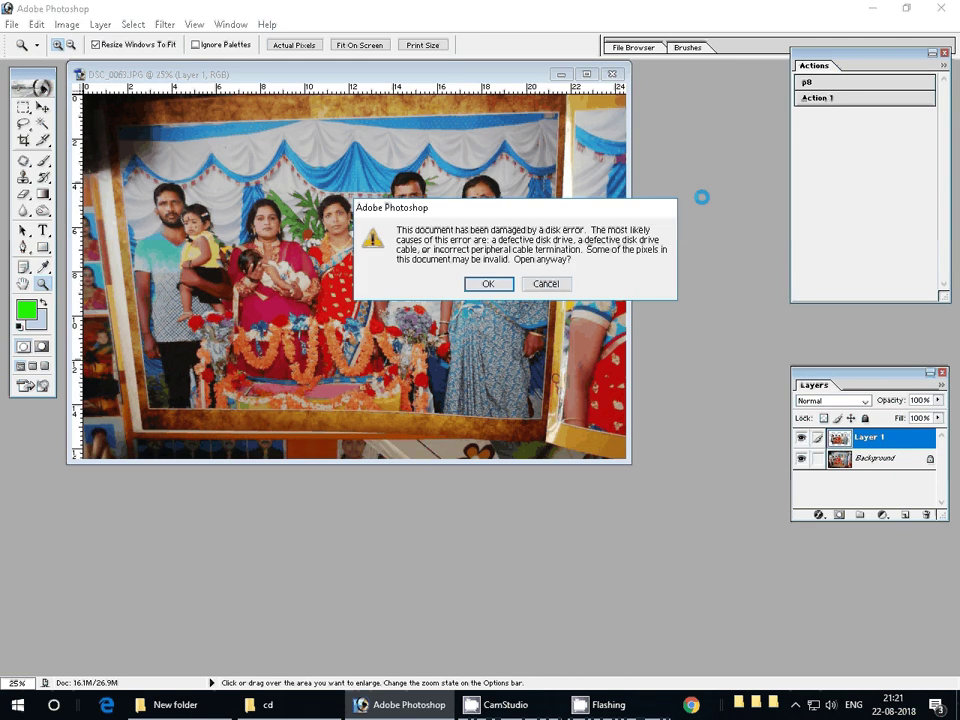
Open c (16).psd despite the damage warning and create a new 18 × 12 inch document.
click(499, 290)
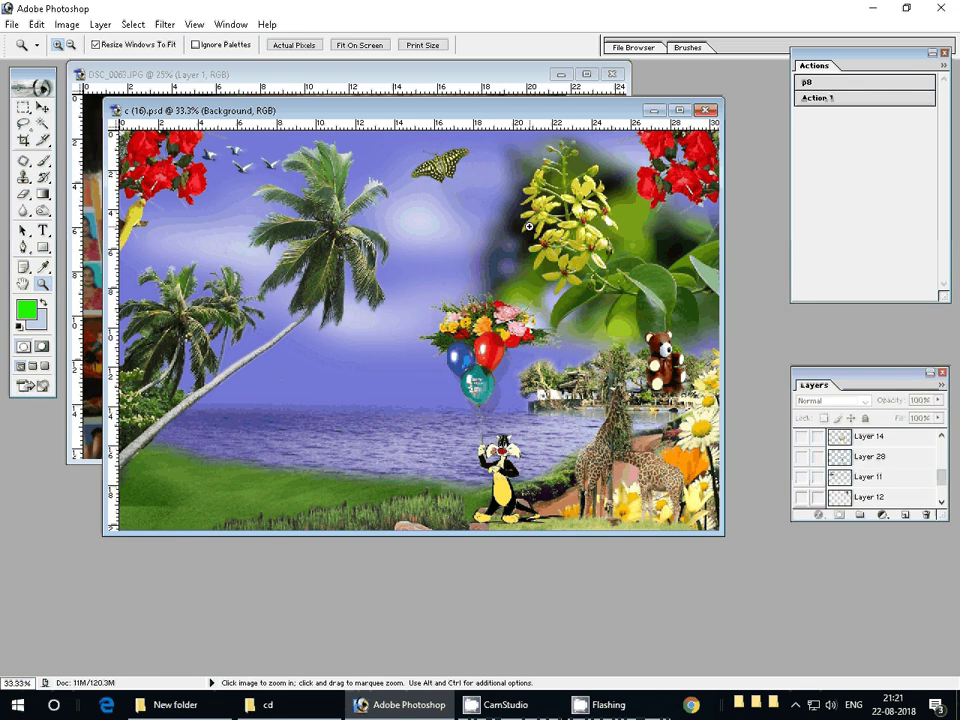
key(ctrl+n)
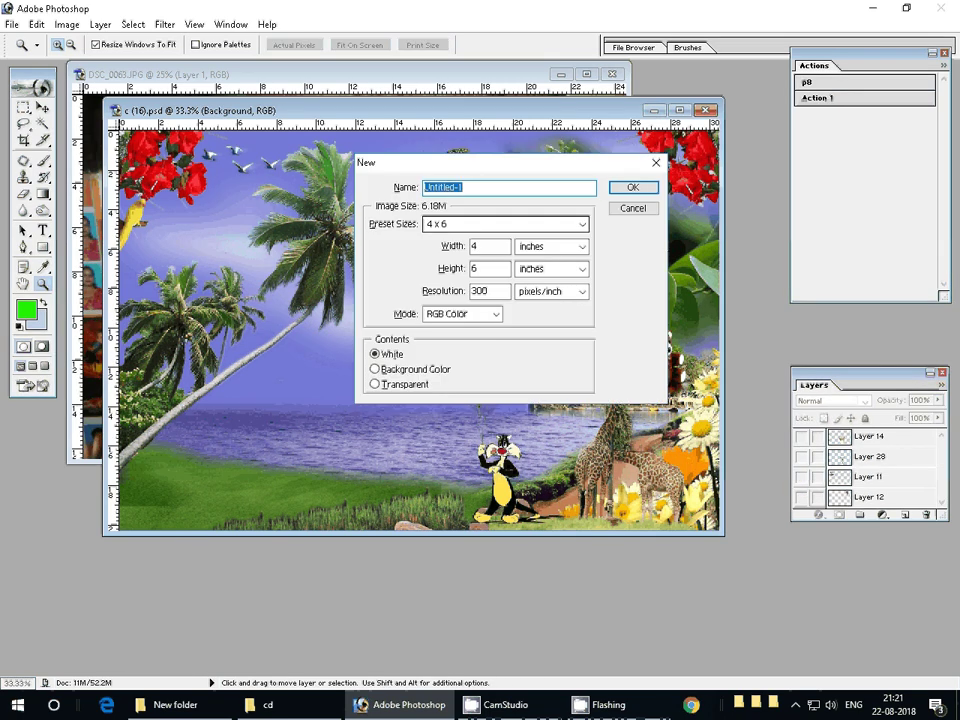
double_click(479, 245)
text(1)
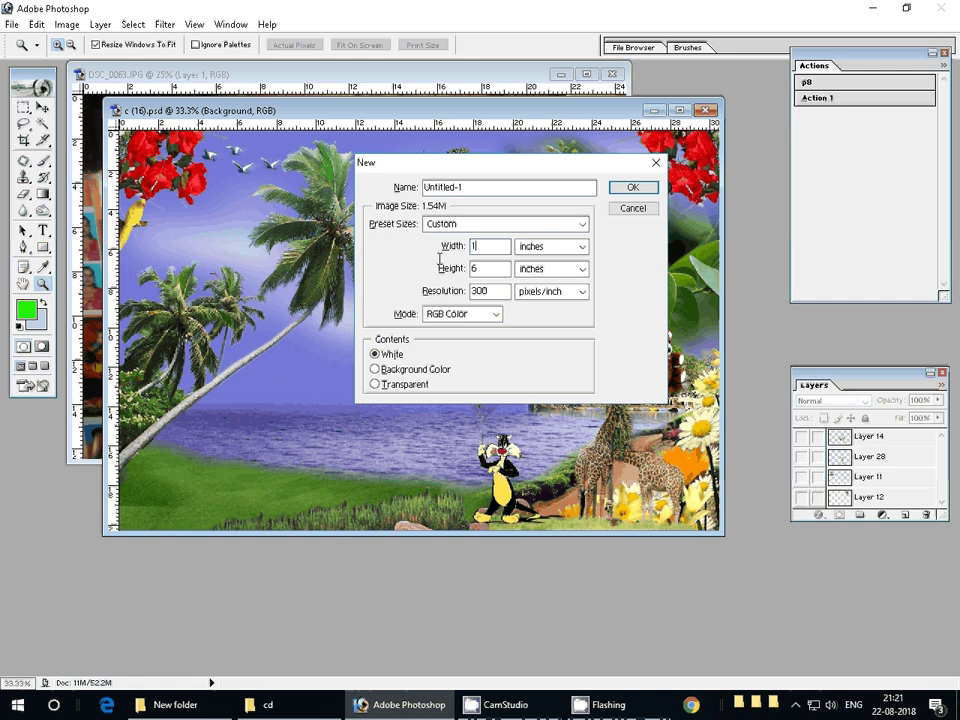
text(8)
key(Tab)
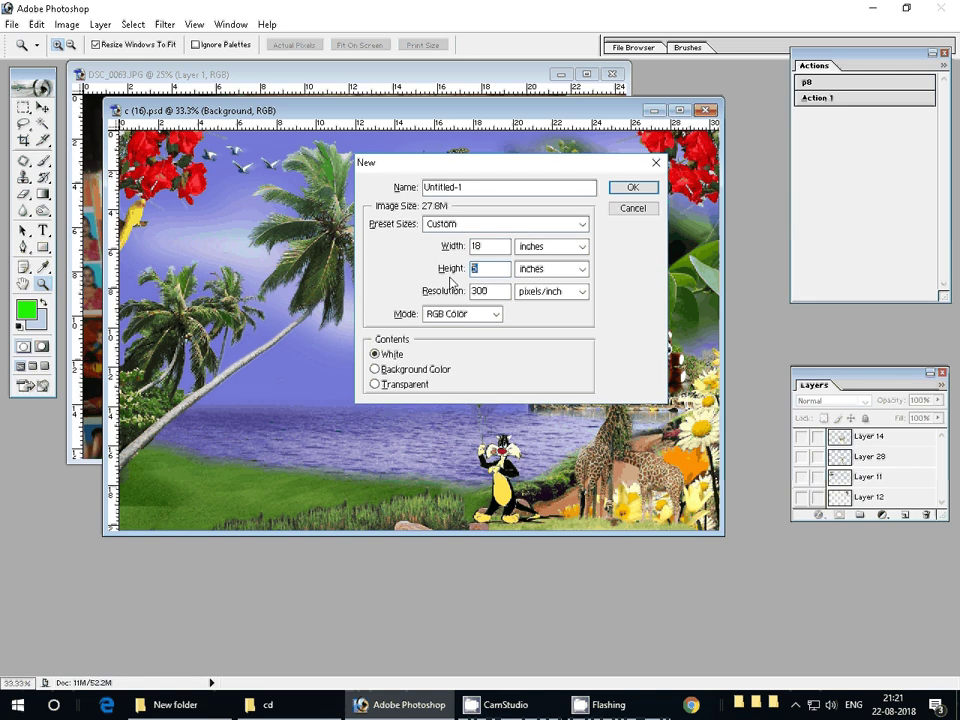
text(12)
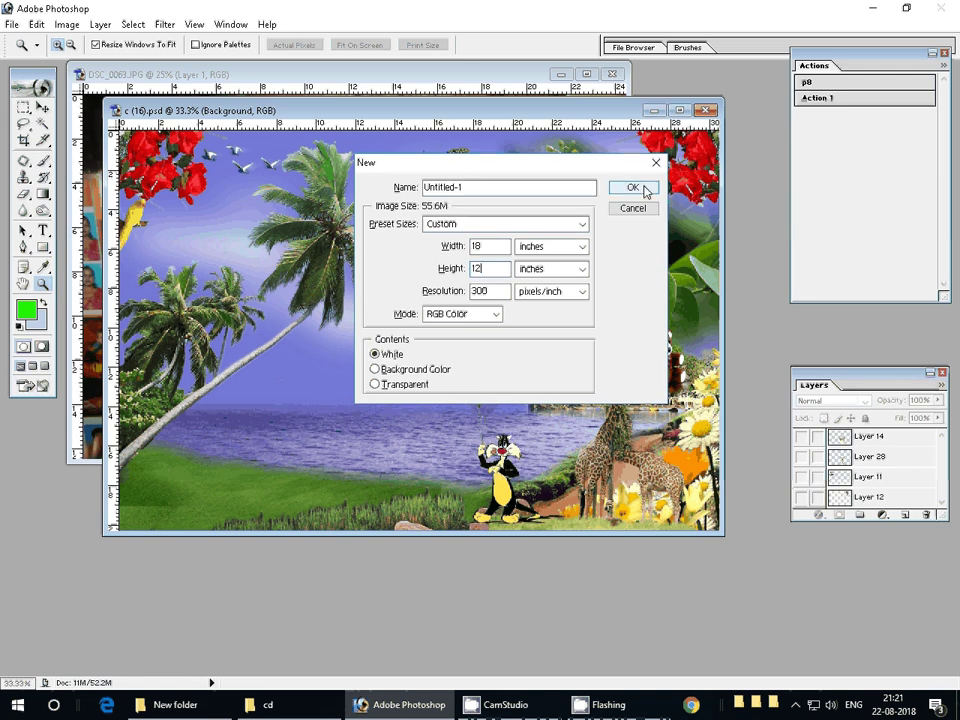
click(632, 187)
drag(514, 111, 507, 199)
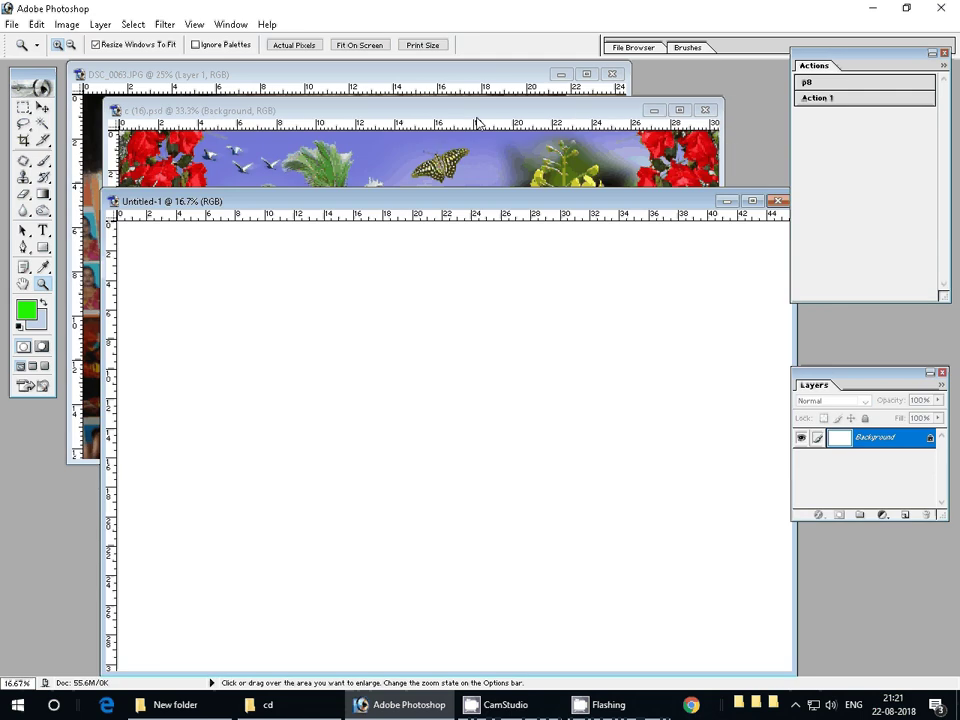
Apply Levels to the c (16) background, deepening shadows and brightening highlights.
click(478, 122)
key(v)
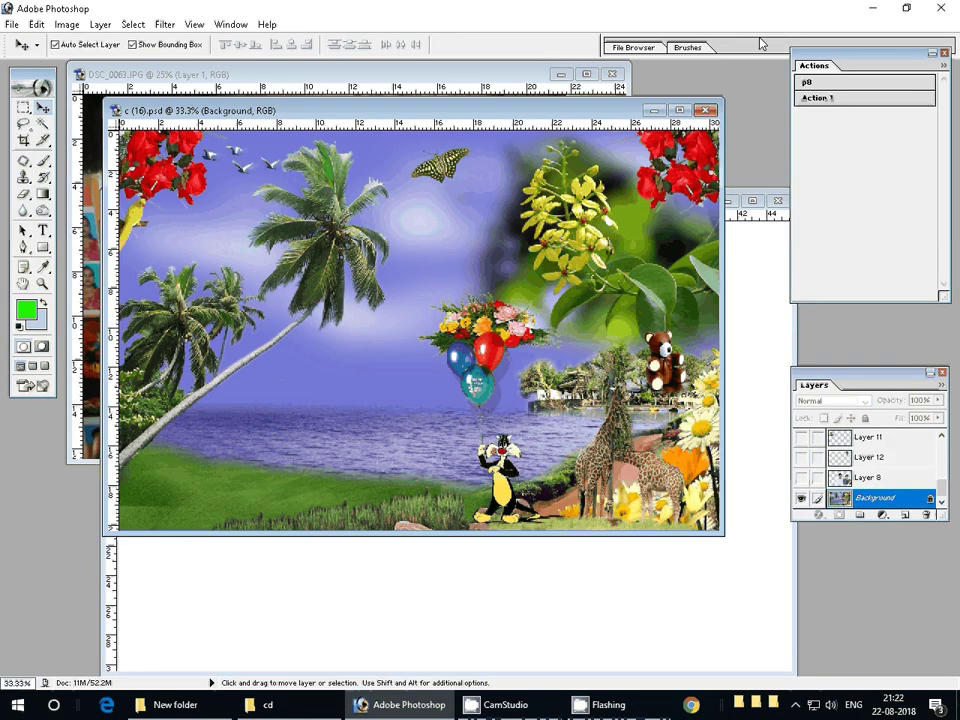
key(ctrl+l)
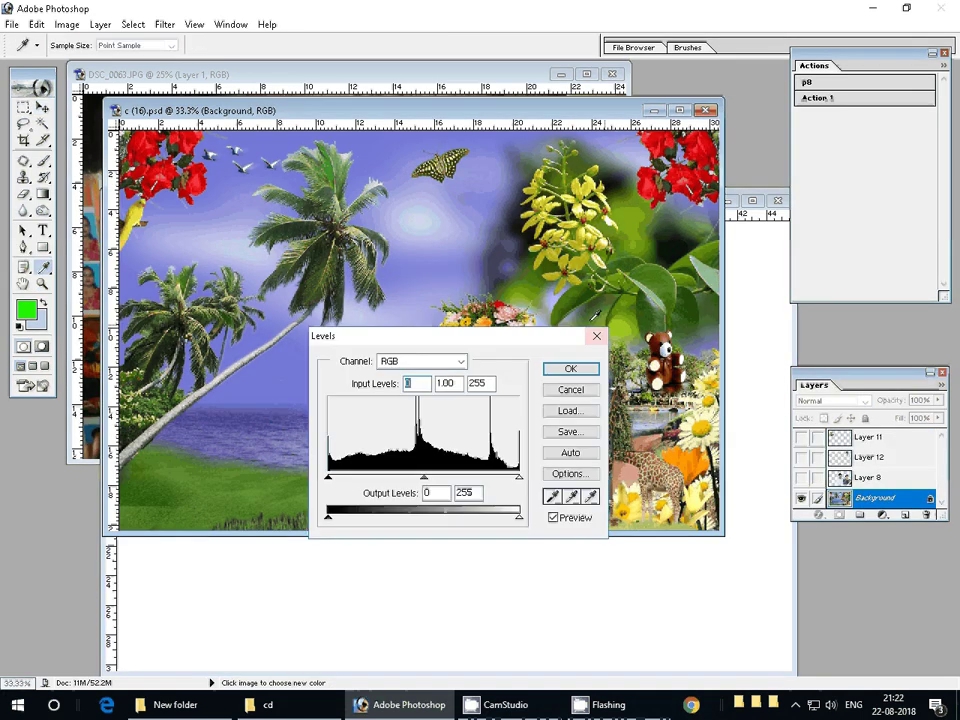
drag(329, 477, 345, 480)
drag(518, 478, 500, 479)
click(570, 369)
key(v)
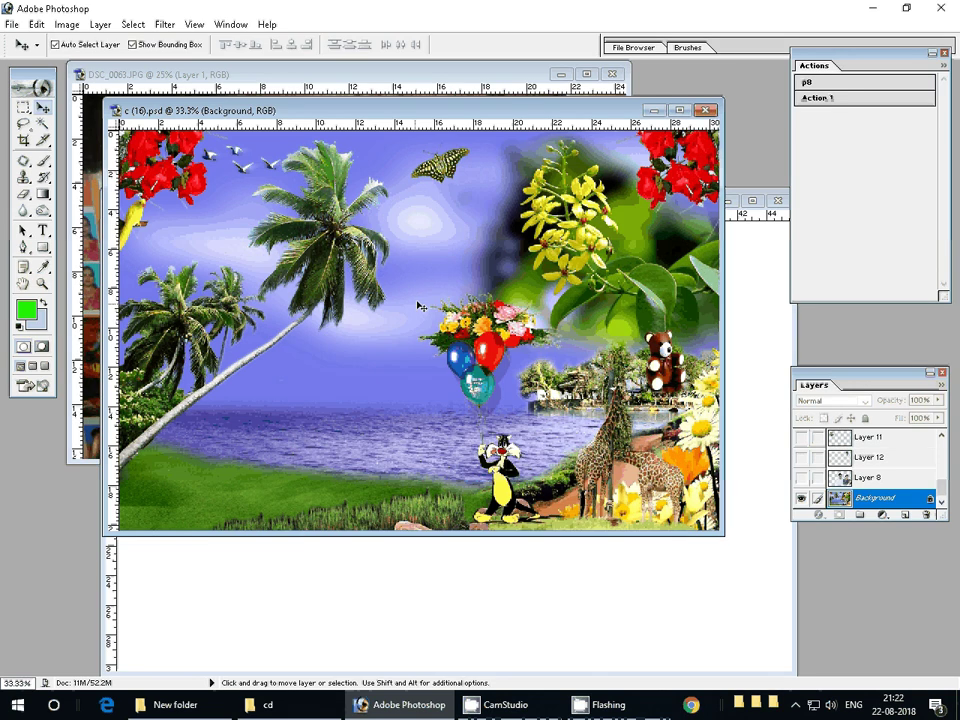
Align the background to the canvas's top-left corner and enlarge it to fill Untitled-1.
mouse_move(419, 305)
mouse_down()
mouse_move(370, 390)
mouse_move(581, 277)
mouse_up()
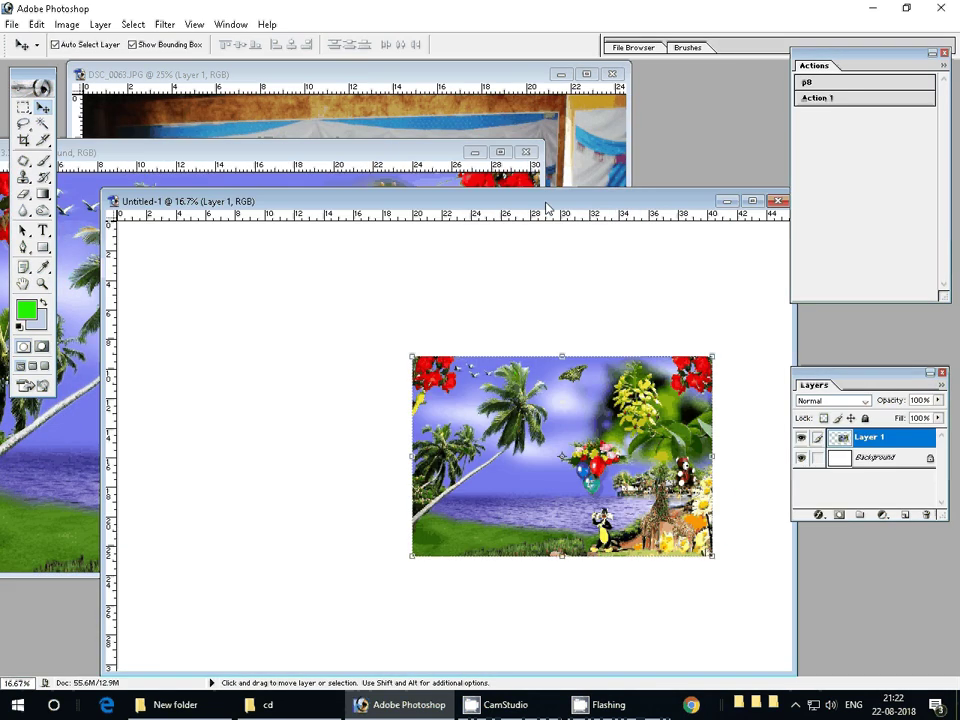
key(ctrl+minus)
drag(505, 385, 282, 283)
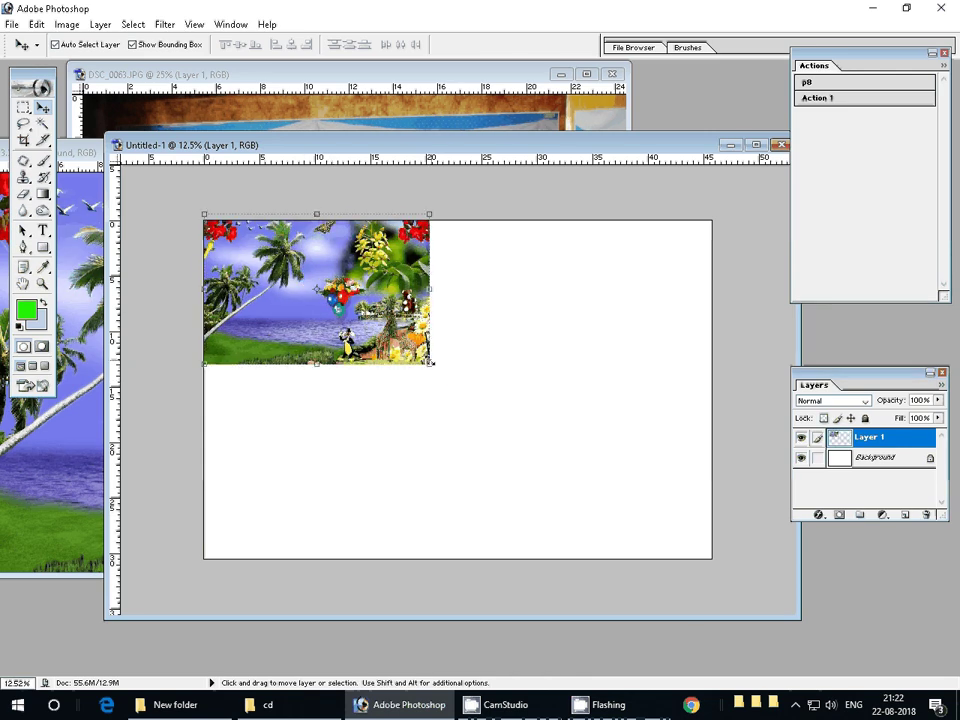
mouse_move(430, 362)
mouse_down()
mouse_move(428, 372)
mouse_move(660, 571)
mouse_move(708, 561)
mouse_up()
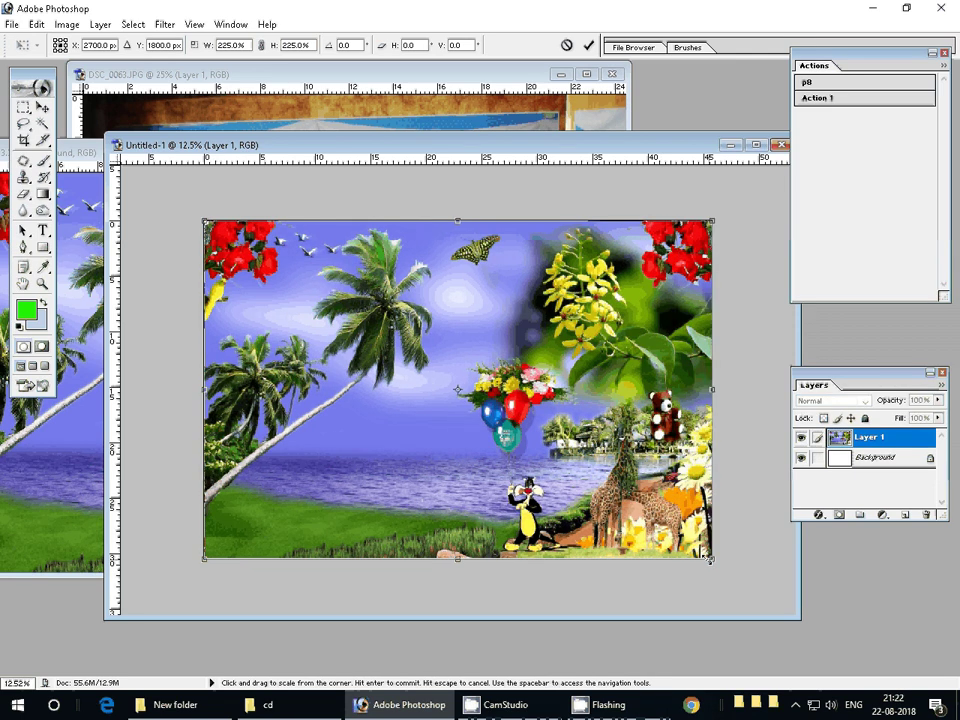
key(Return)
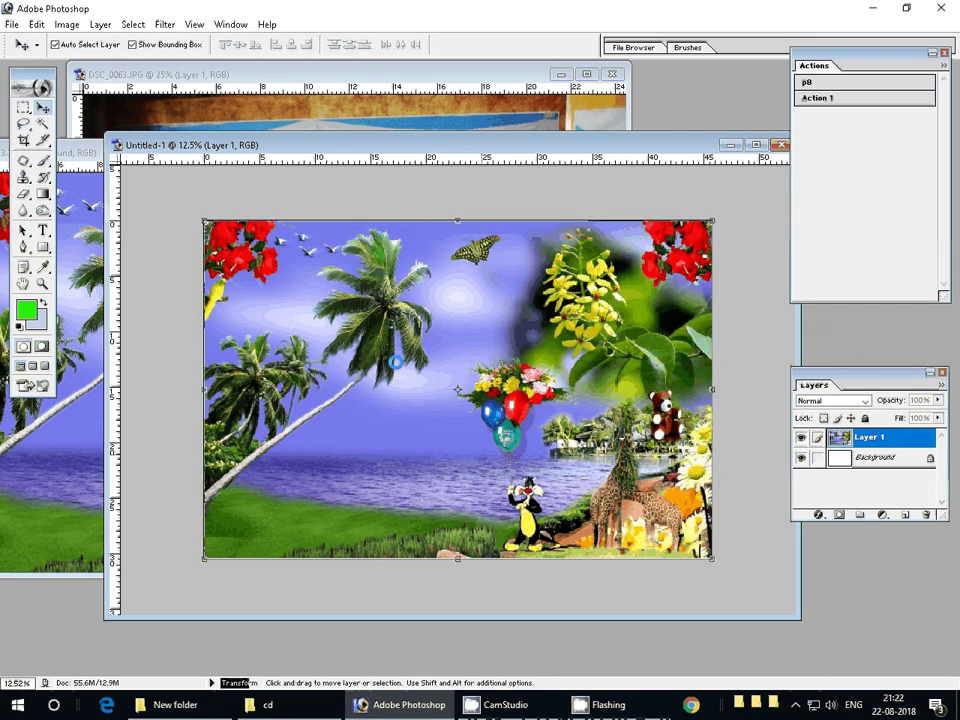
Copy the family photo into Untitled-1, enlarge it about 216%, and nudge it right.
key(ctrl+Tab)
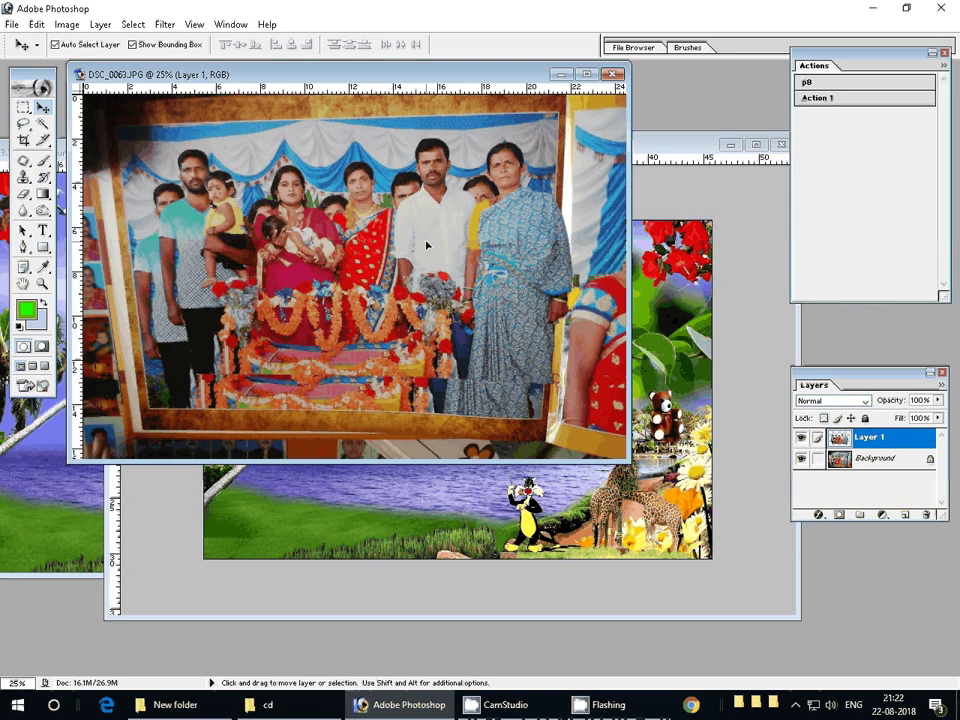
drag(426, 244, 466, 432)
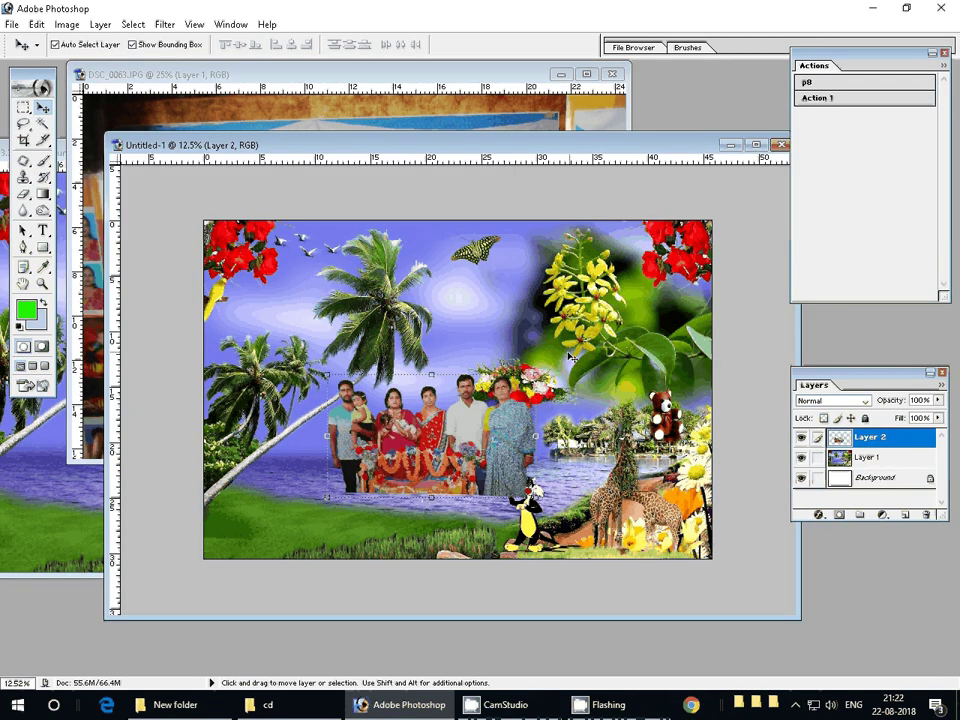
key(alt+shift)
key(ctrl+t)
drag(535, 375, 640, 284)
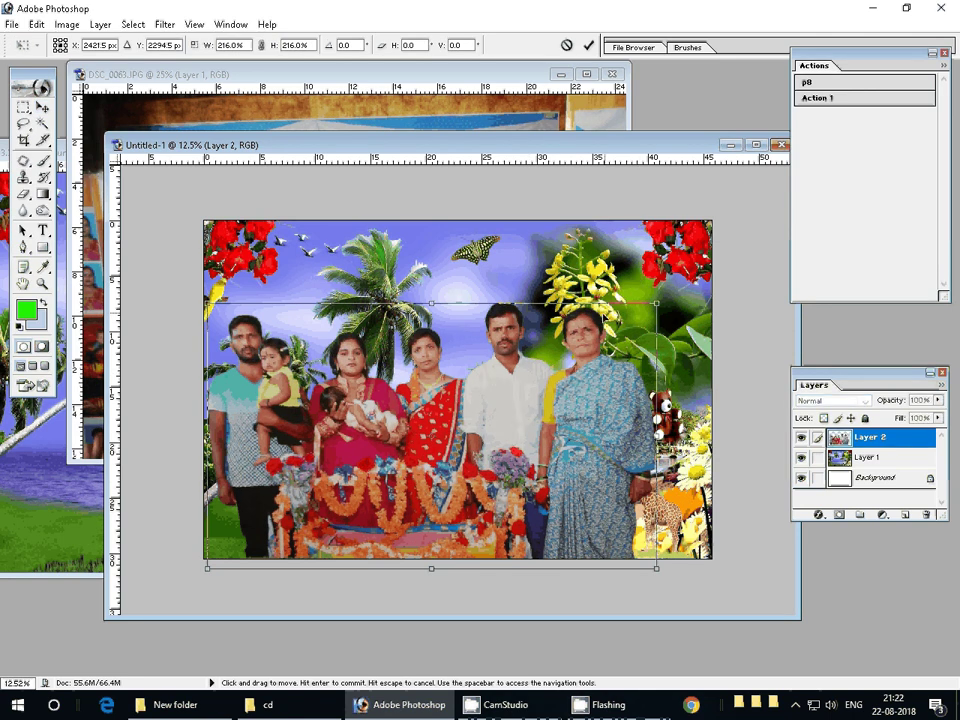
key(Return)
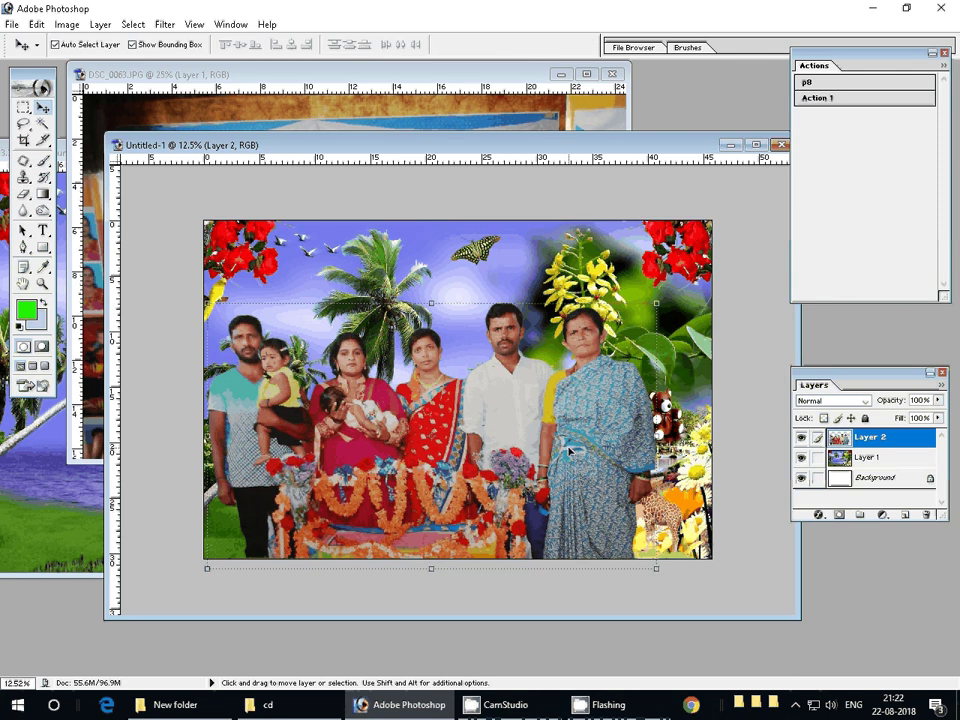
mouse_move(568, 450)
mouse_down()
mouse_move(592, 453)
mouse_move(591, 440)
mouse_up()
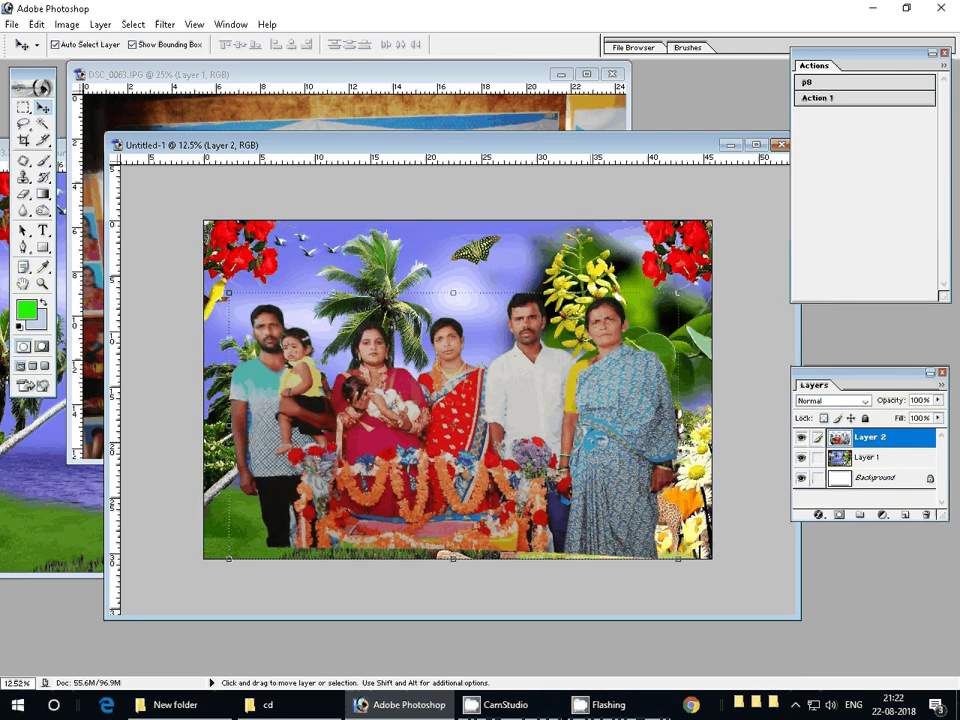
Distort the family layer by pulling its top-right and bottom-left corners outward.
click(678, 280)
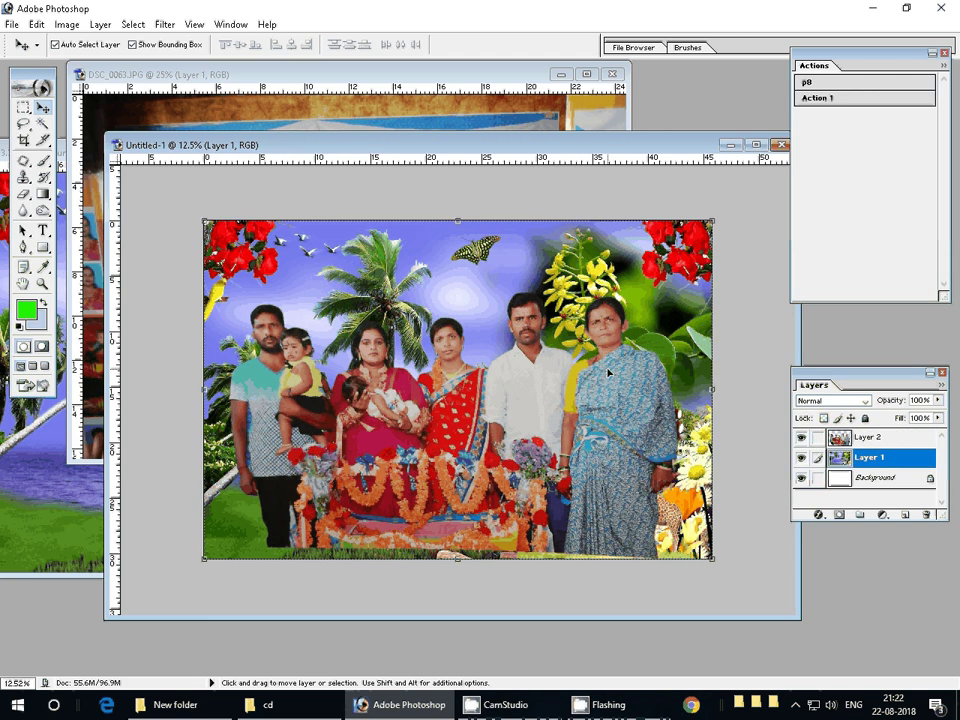
click(608, 373)
key(ctrl+t)
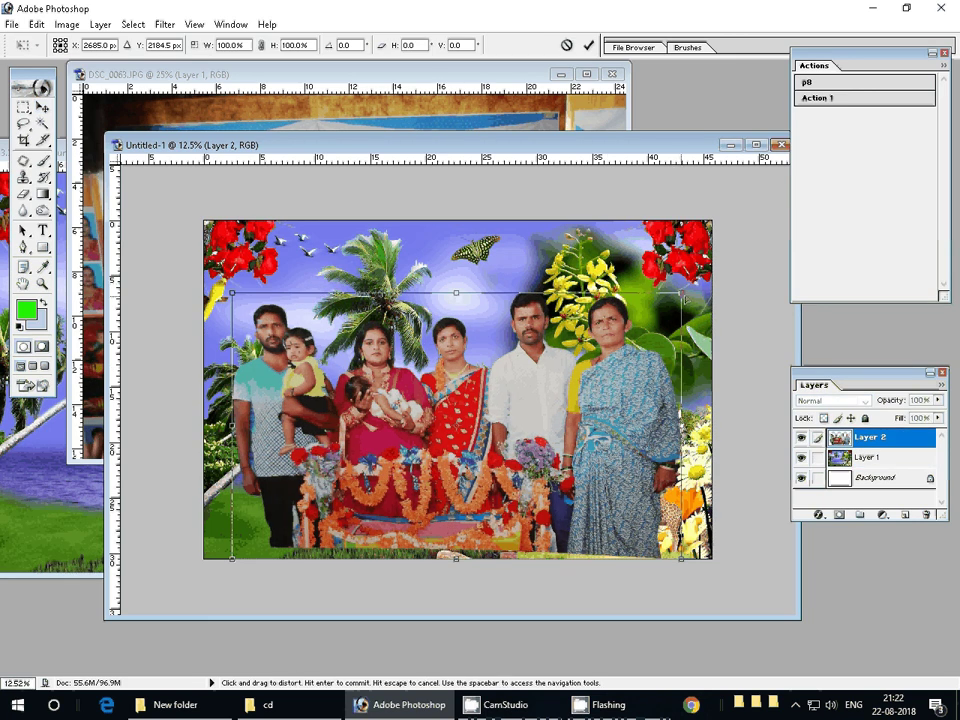
drag(683, 295, 688, 293)
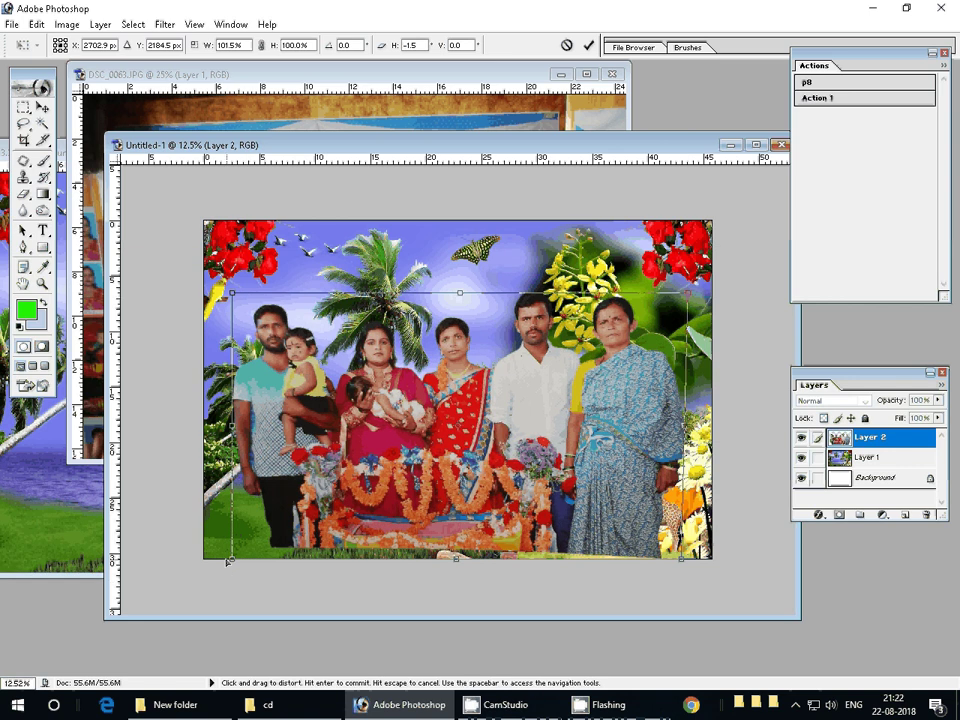
drag(228, 562, 221, 578)
key(Return)
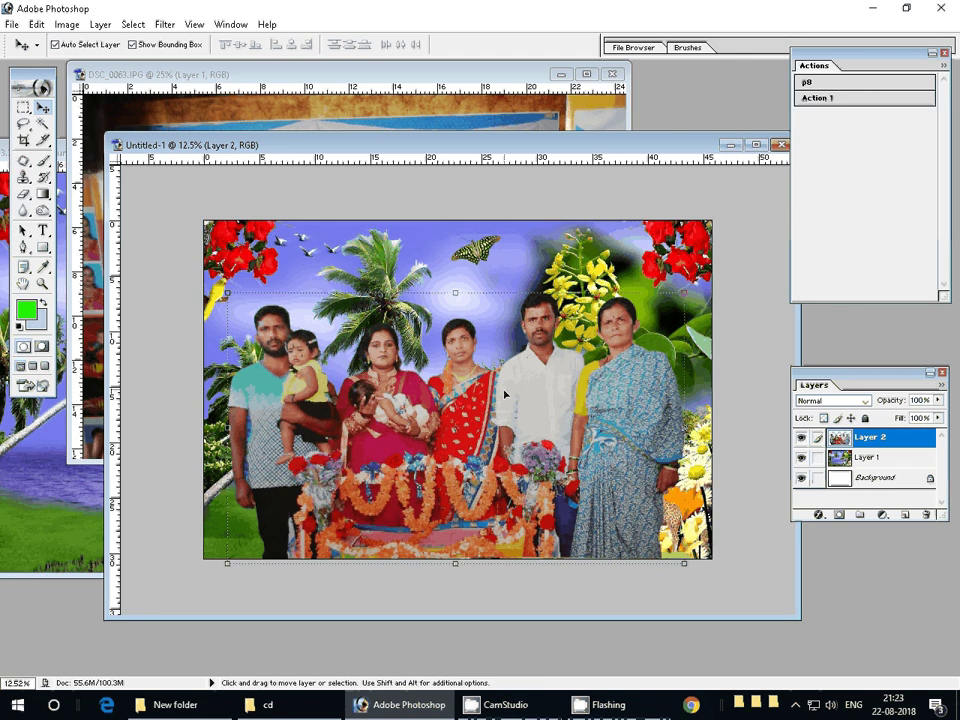
Minimize the DSC_0063.JPG window and merge Untitled-1's visible layers into one Background layer.
click(581, 127)
click(561, 73)
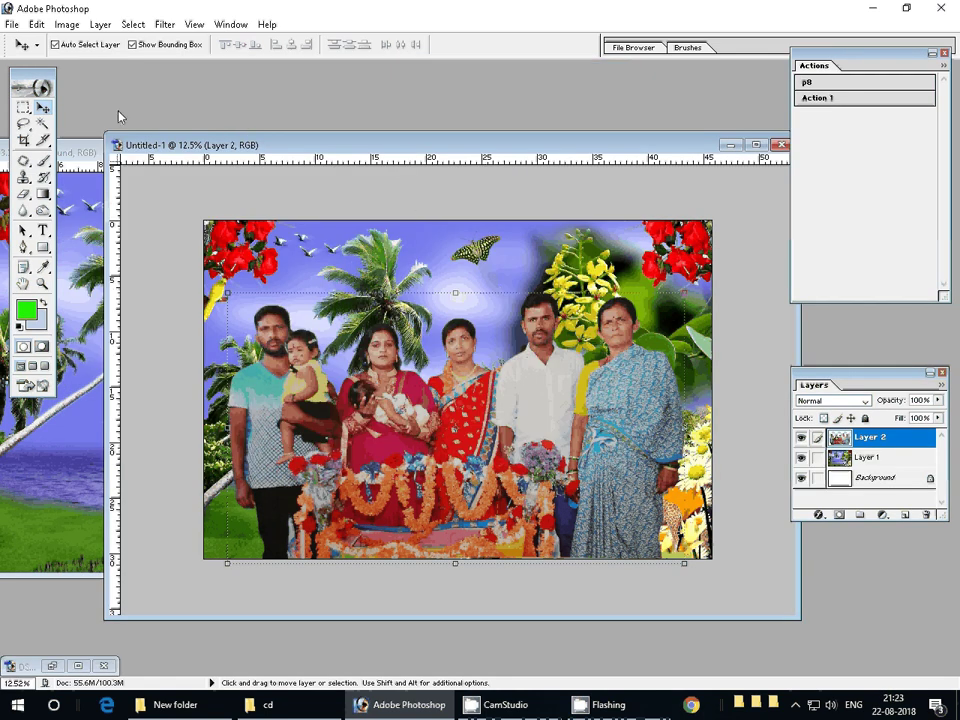
key(shift)
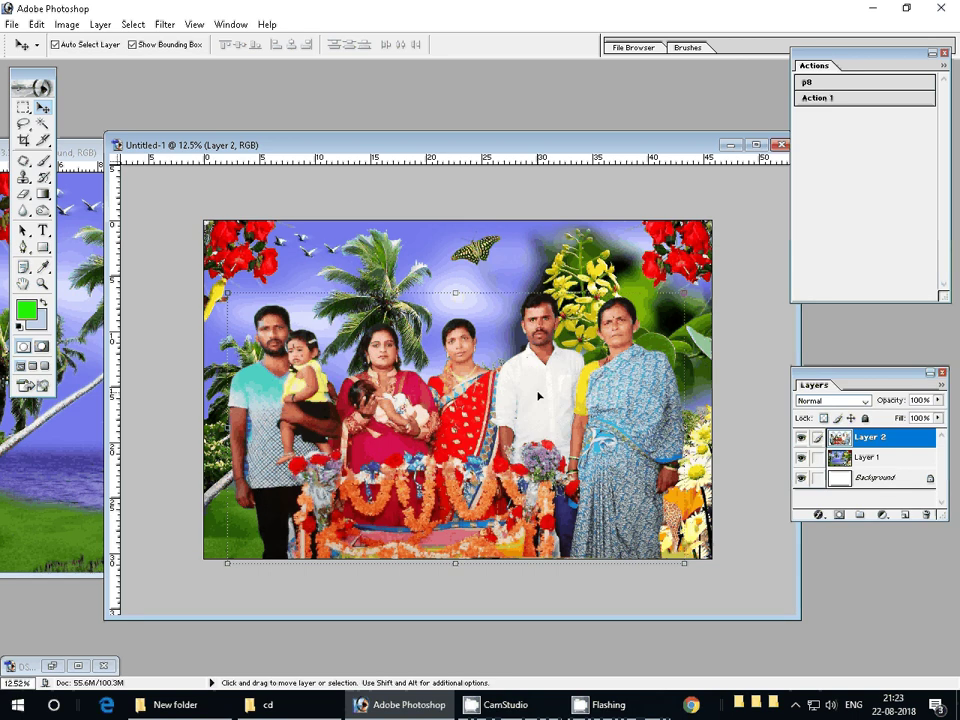
click(100, 24)
click(137, 468)
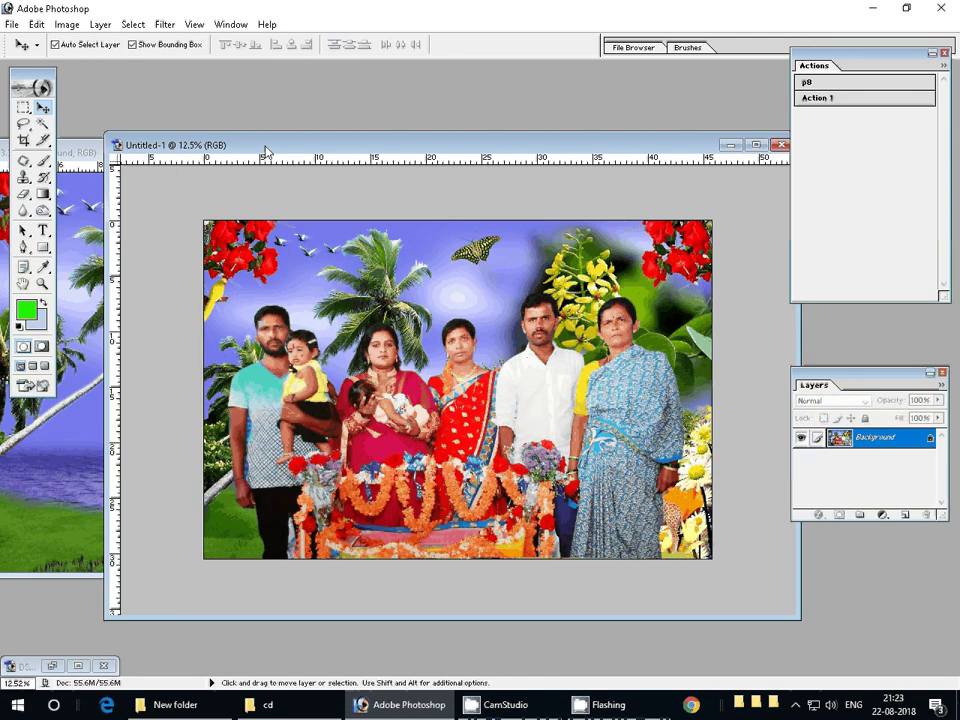
click(66, 25)
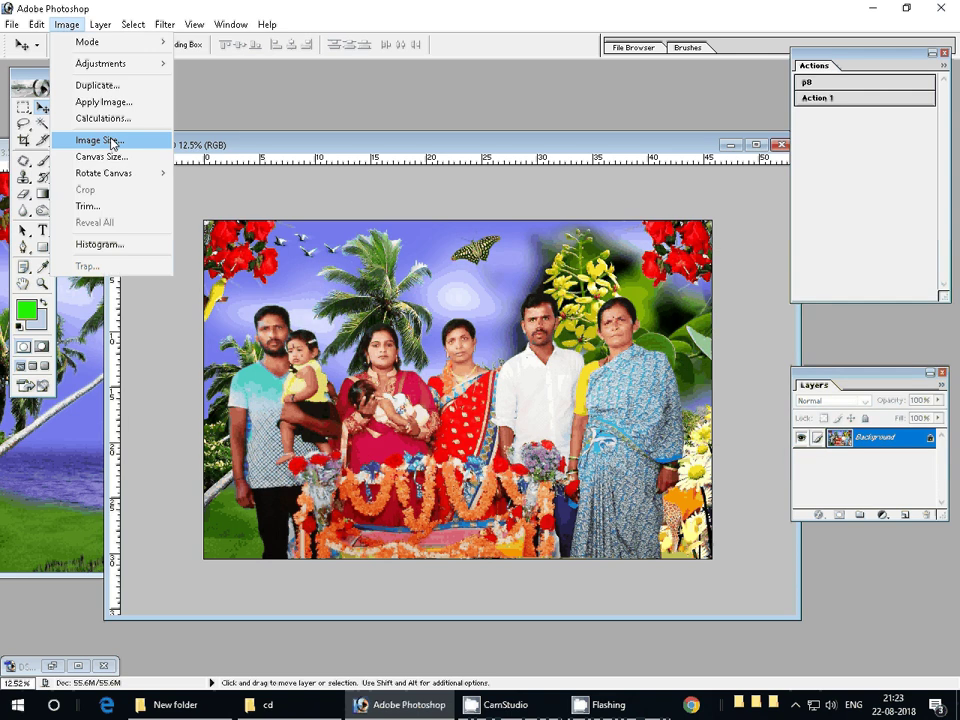
click(100, 140)
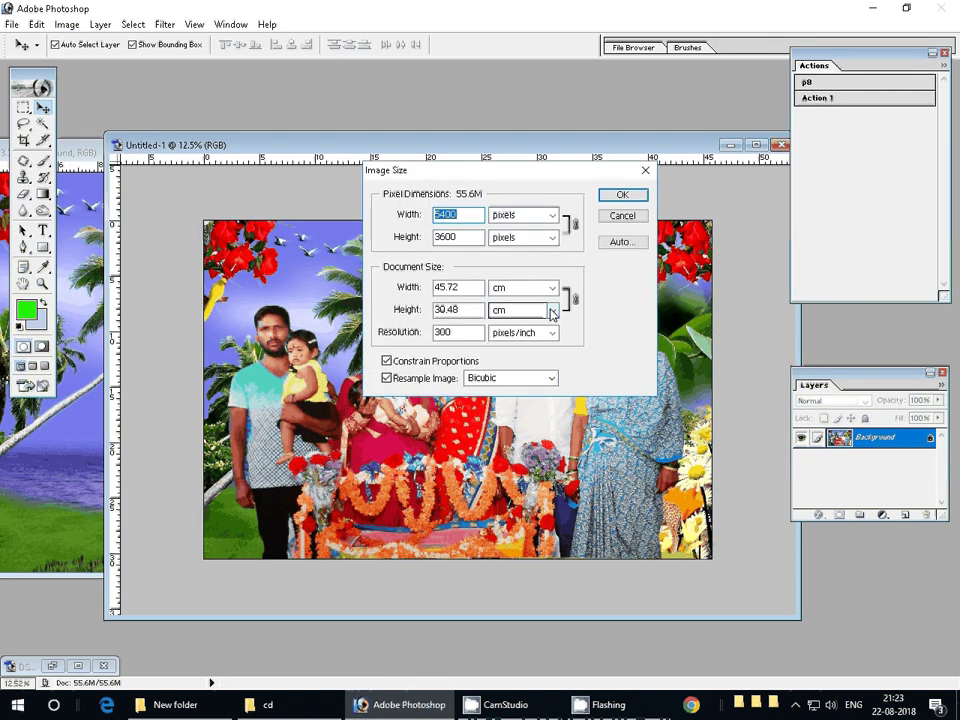
click(551, 287)
click(523, 315)
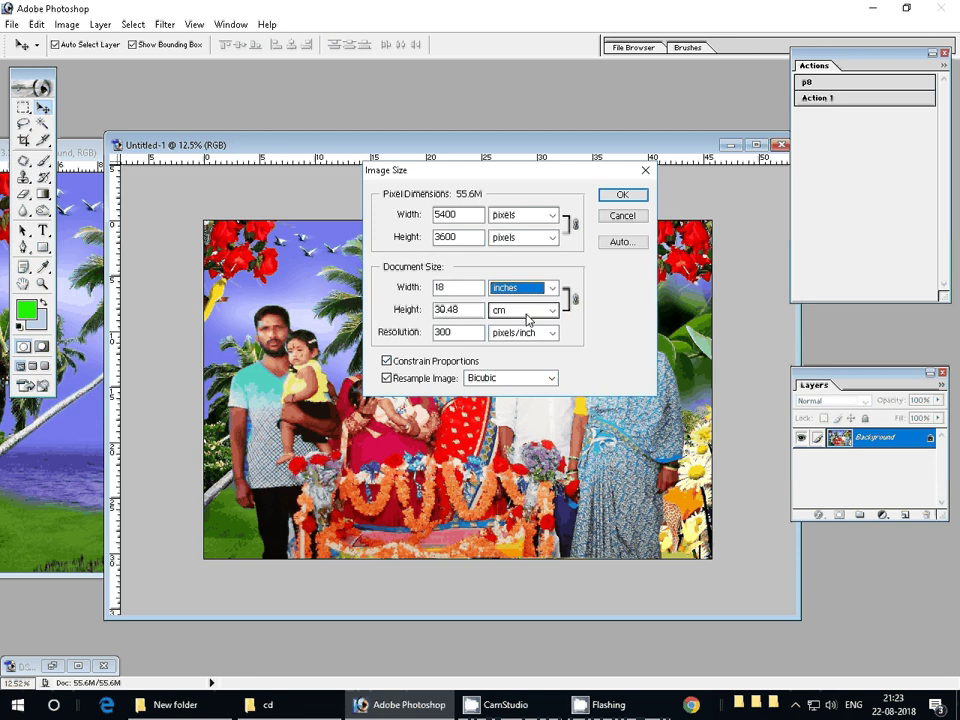
click(527, 314)
click(508, 337)
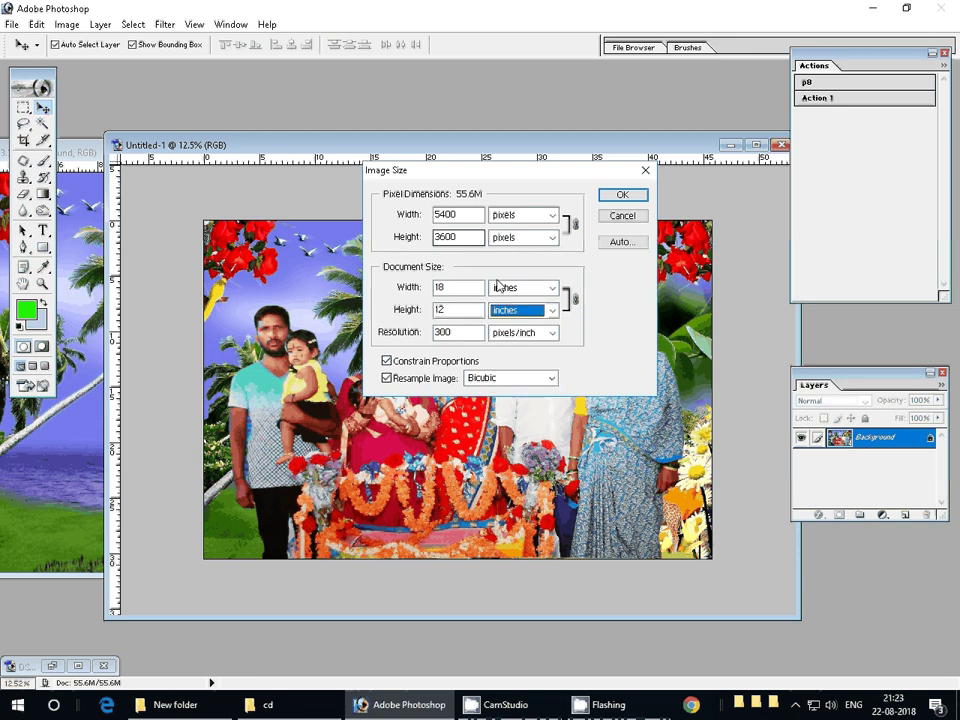
click(631, 218)
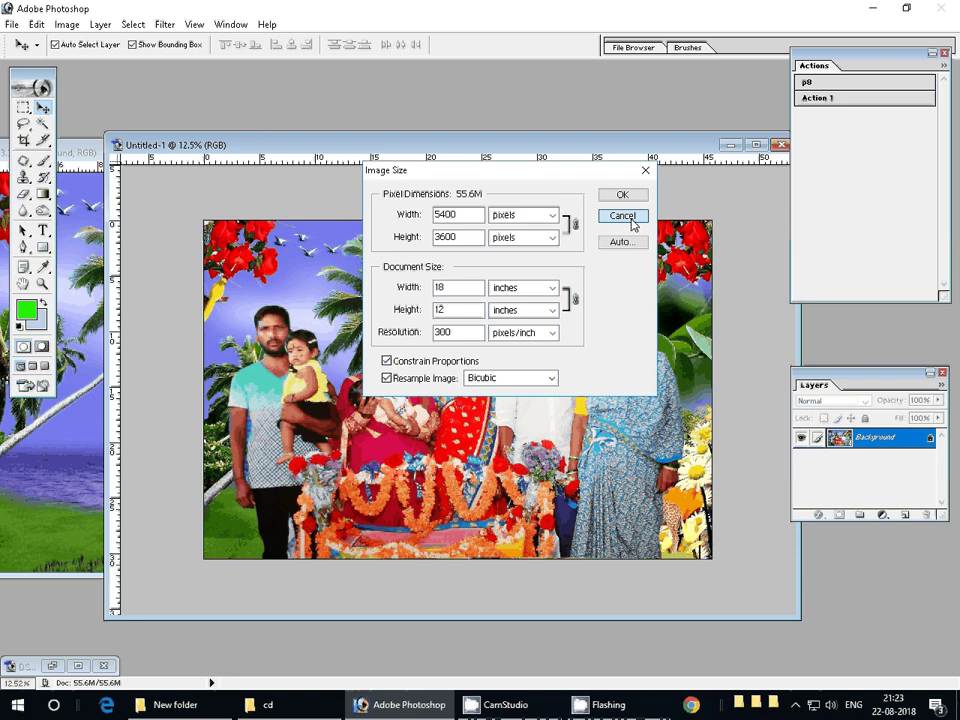
click(631, 220)
Save the composite as JPEG '4-12x18=1 LMN' at maximum quality, then close both documents.
key(ctrl+shift+s)
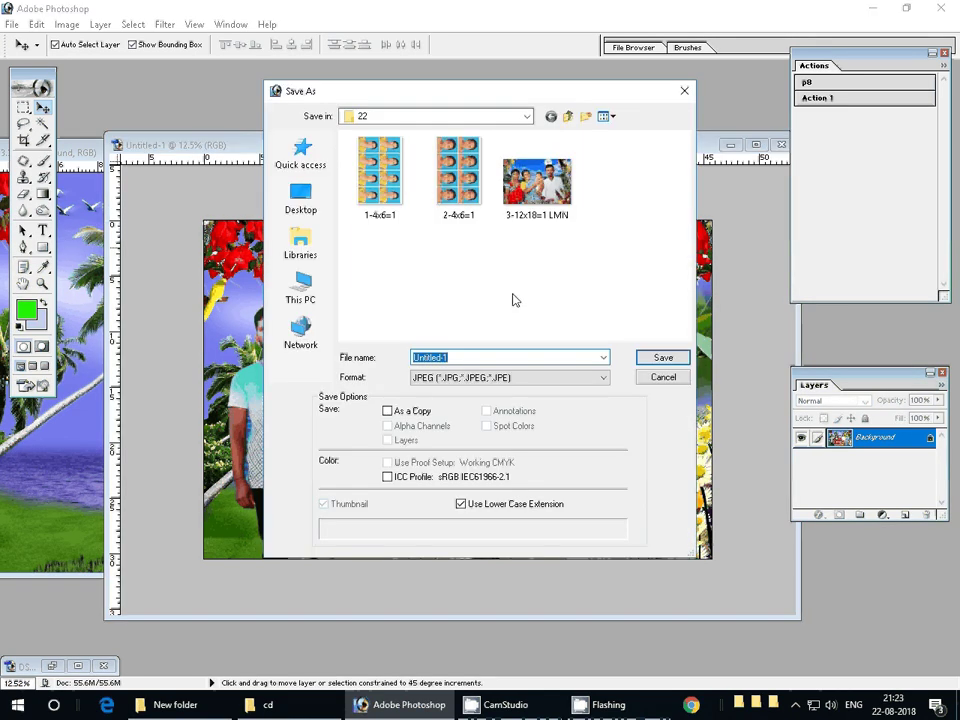
text(4-12x1)
text(8=1)
text(LMN)
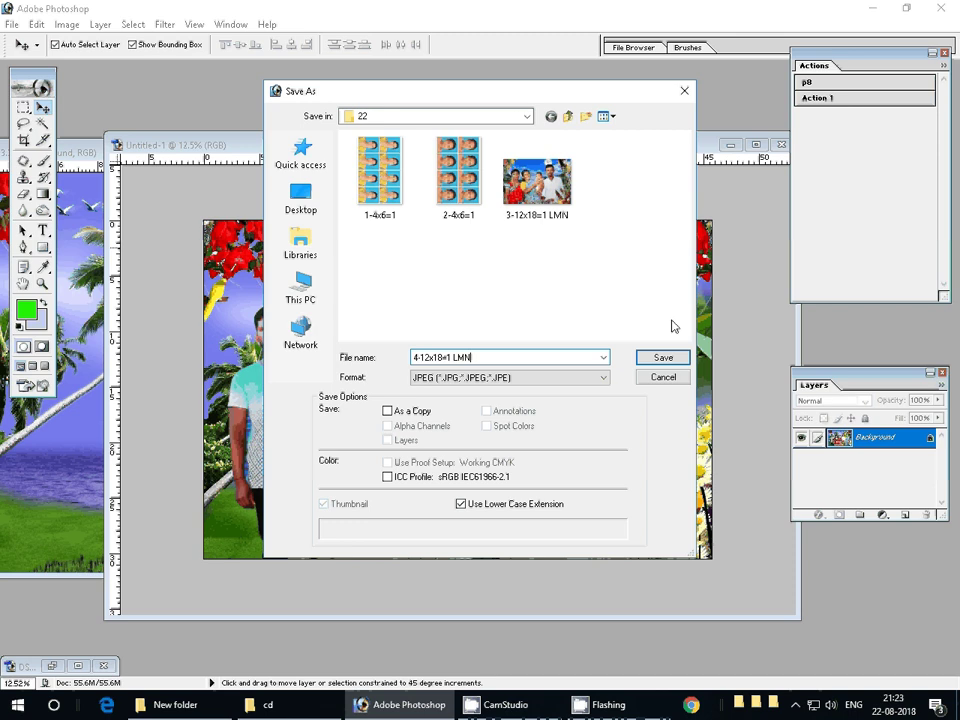
click(663, 358)
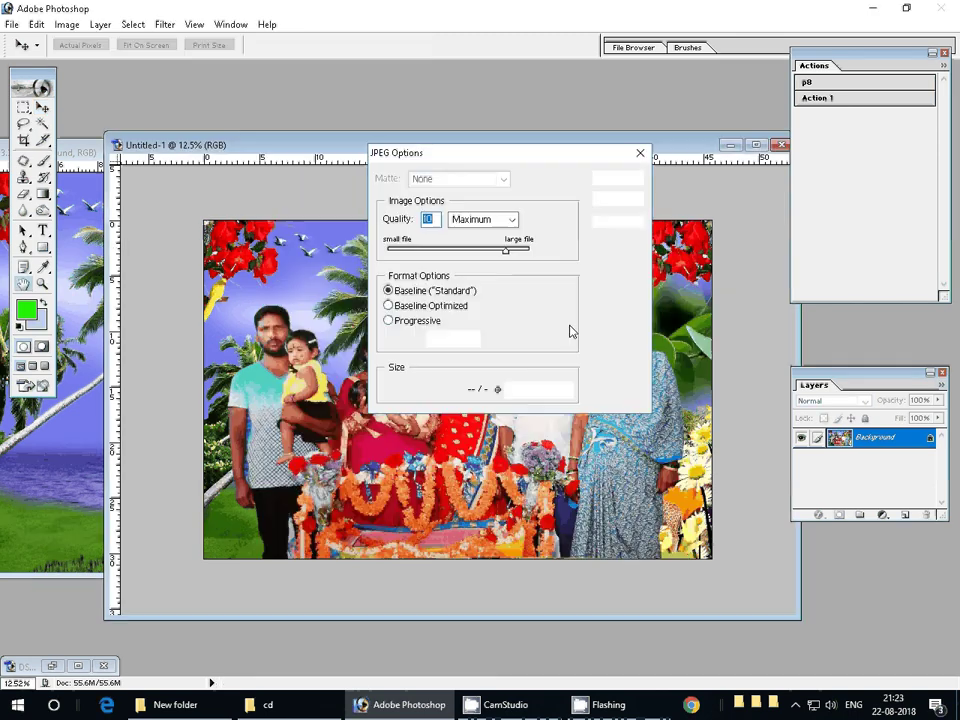
click(616, 180)
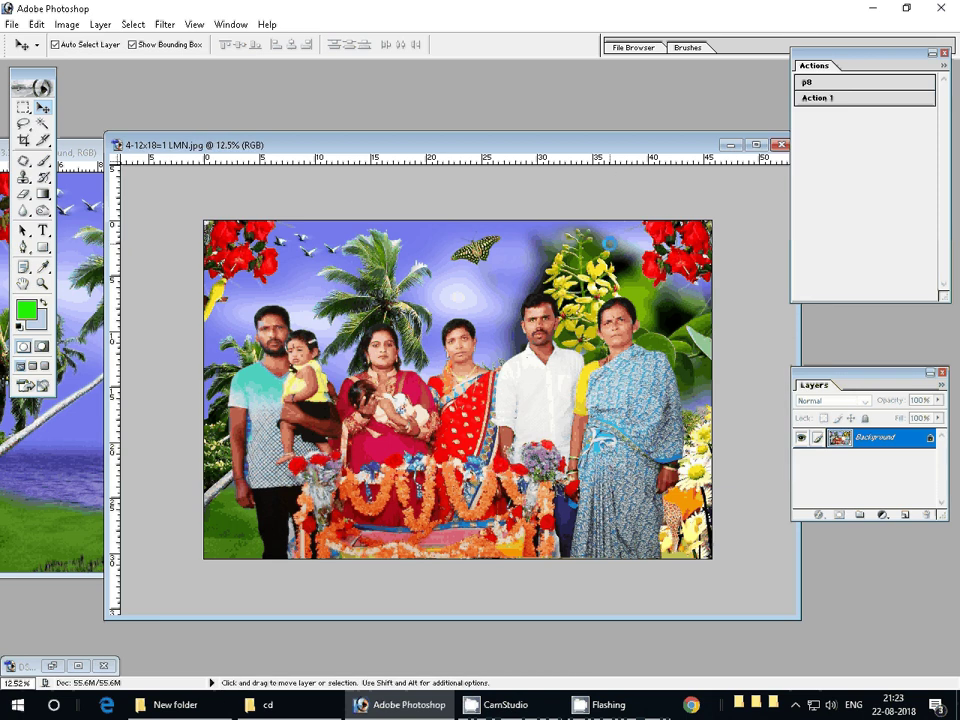
click(778, 146)
click(527, 152)
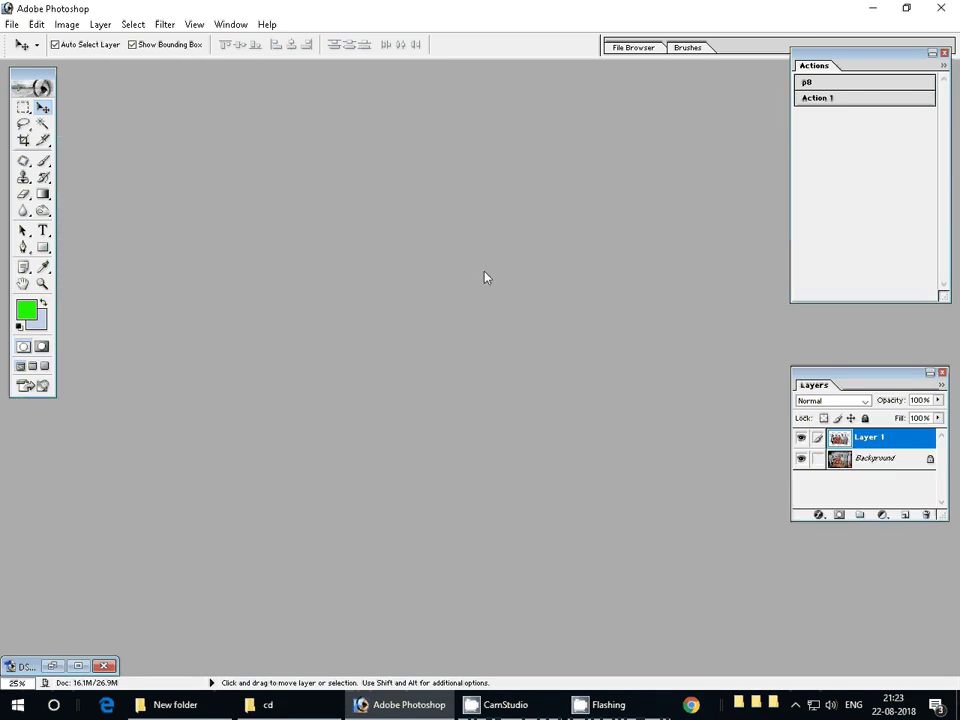